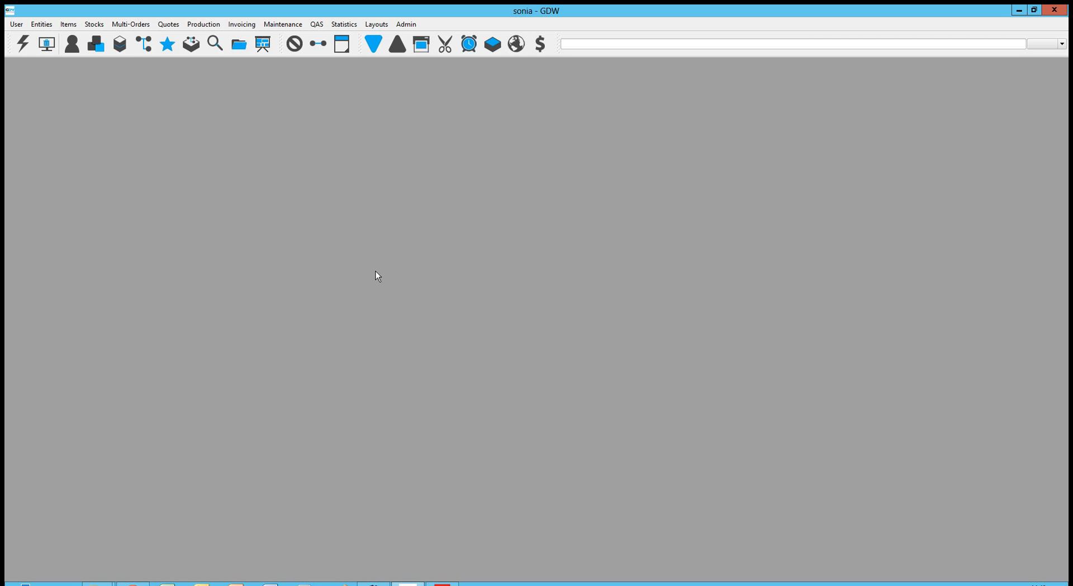
- Open Supplier A's order 13A051 in the workspace from the Entities list
click(74, 44)
click(26, 113)
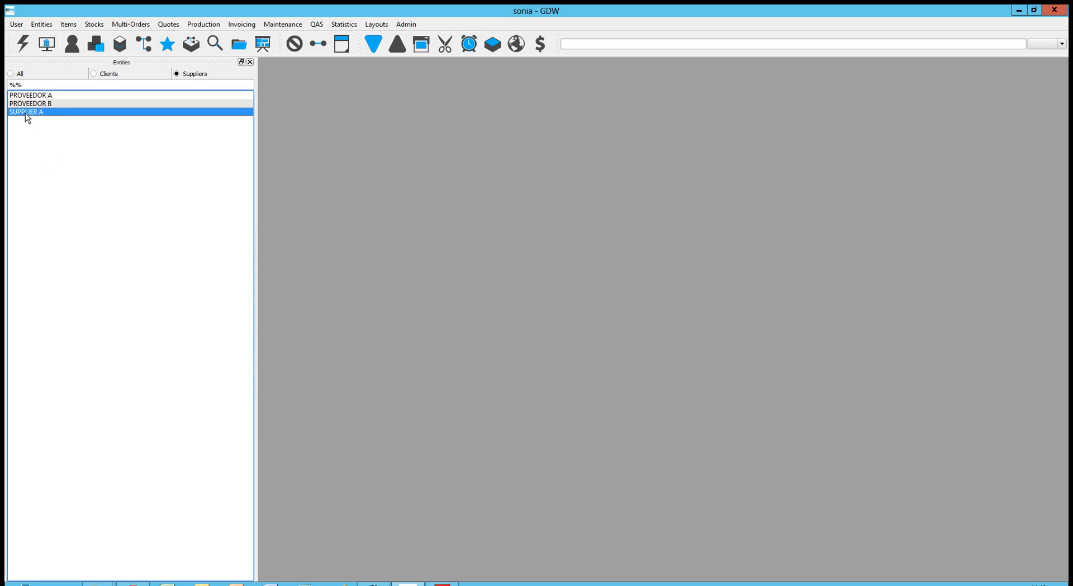
drag(68, 113, 498, 188)
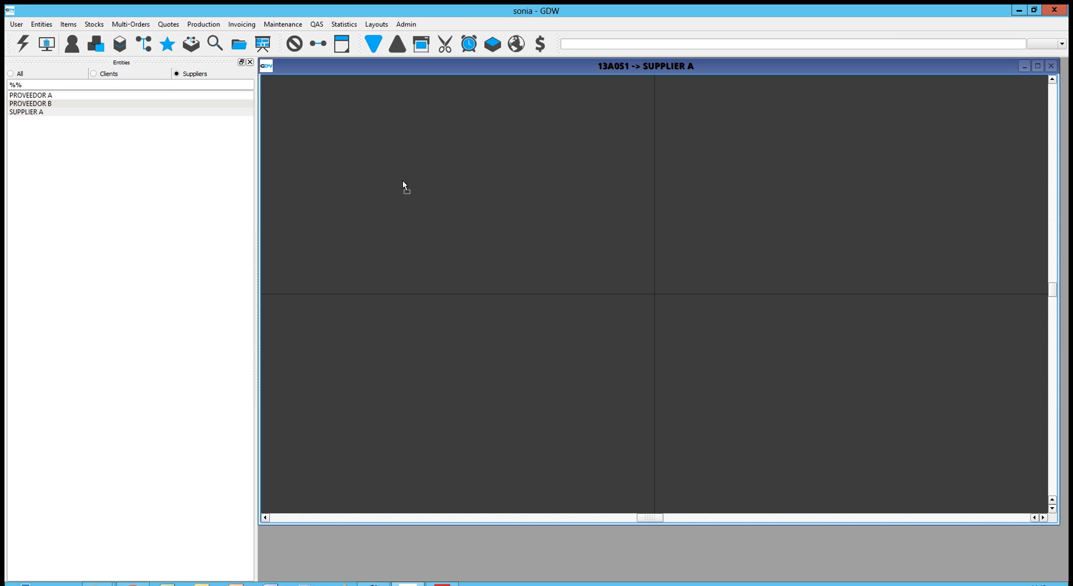
click(249, 62)
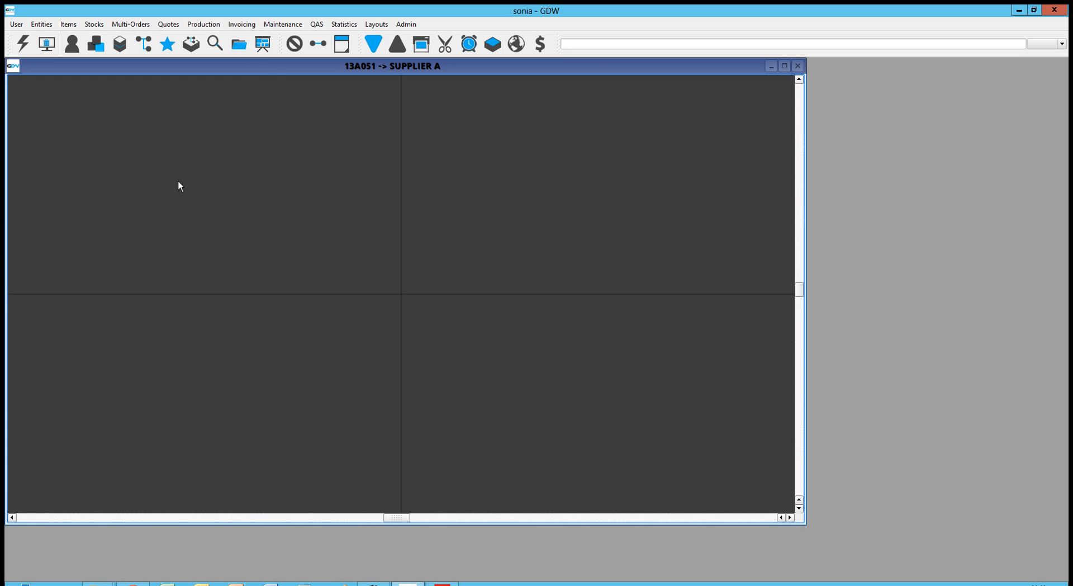
- Place a Buy Order node on the order canvas
right_click(154, 219)
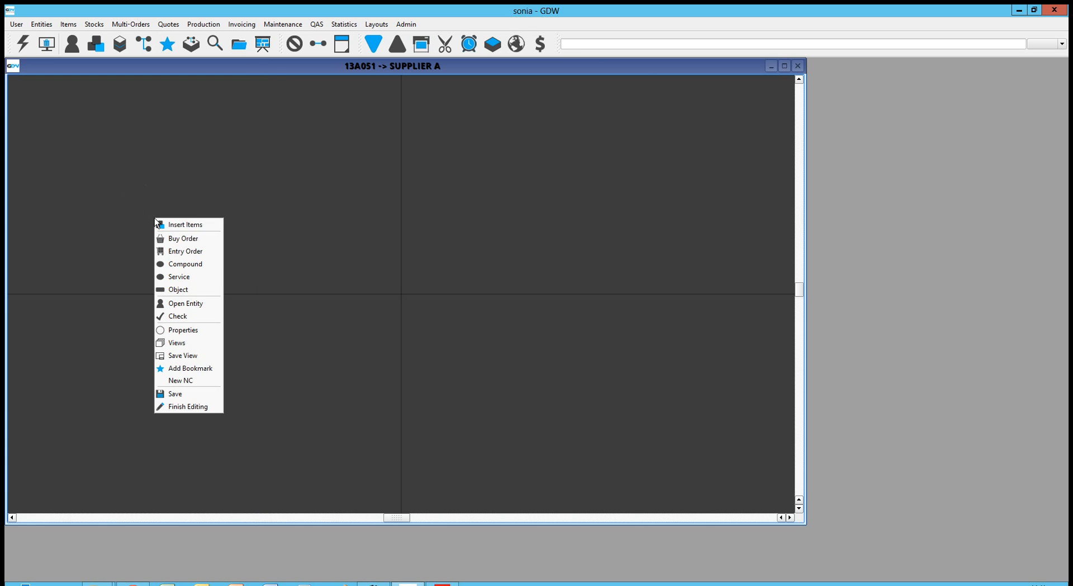
click(184, 239)
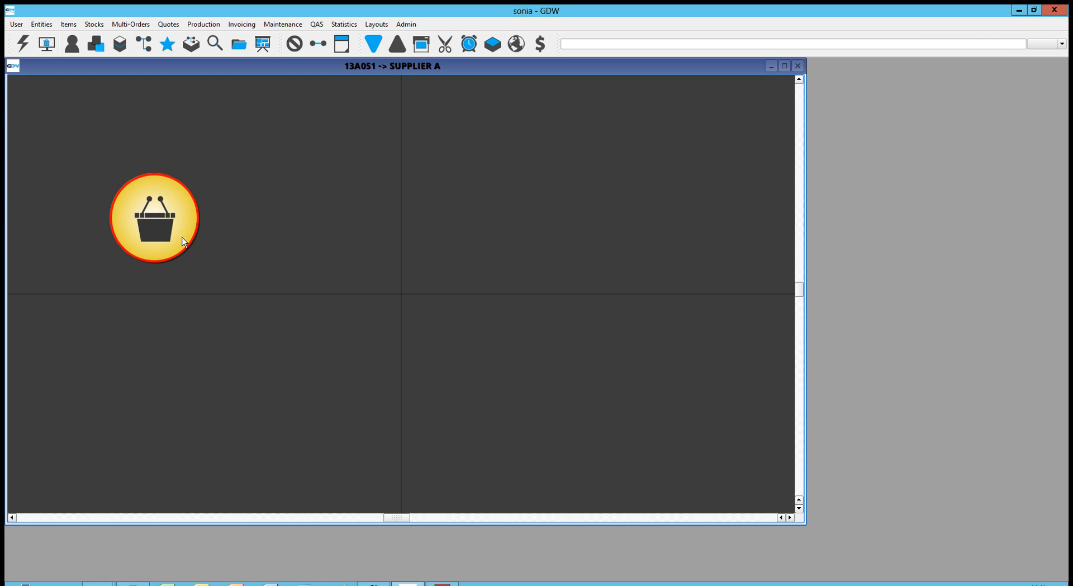
right_click(277, 212)
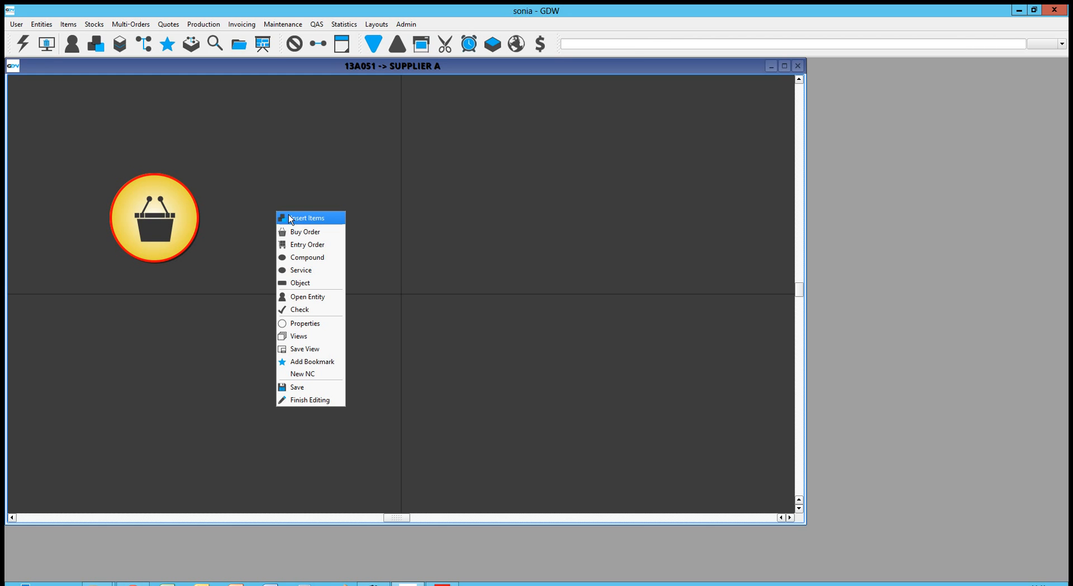
- Pick PVC Canvas from the Insert Items list, then close the list
click(302, 218)
drag(629, 261, 629, 316)
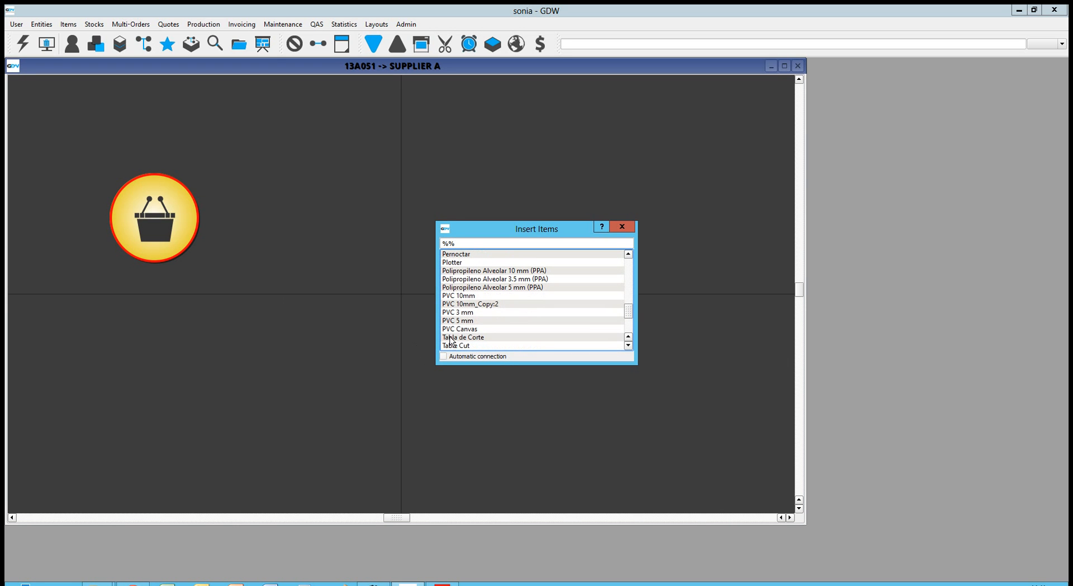
click(458, 330)
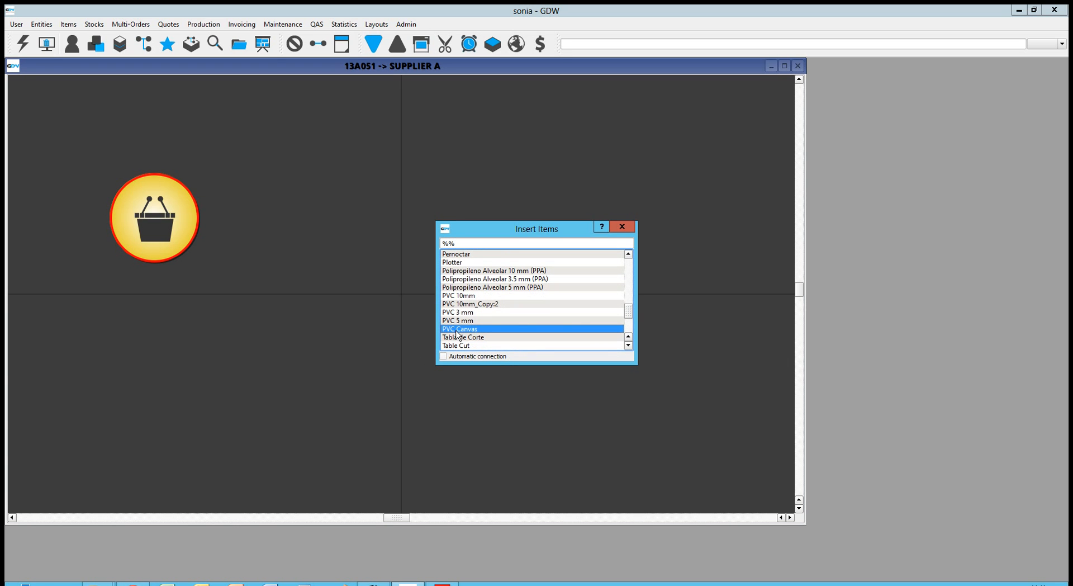
click(623, 227)
- Insert PVC Canvas as an item card beside the buy order
right_click(345, 223)
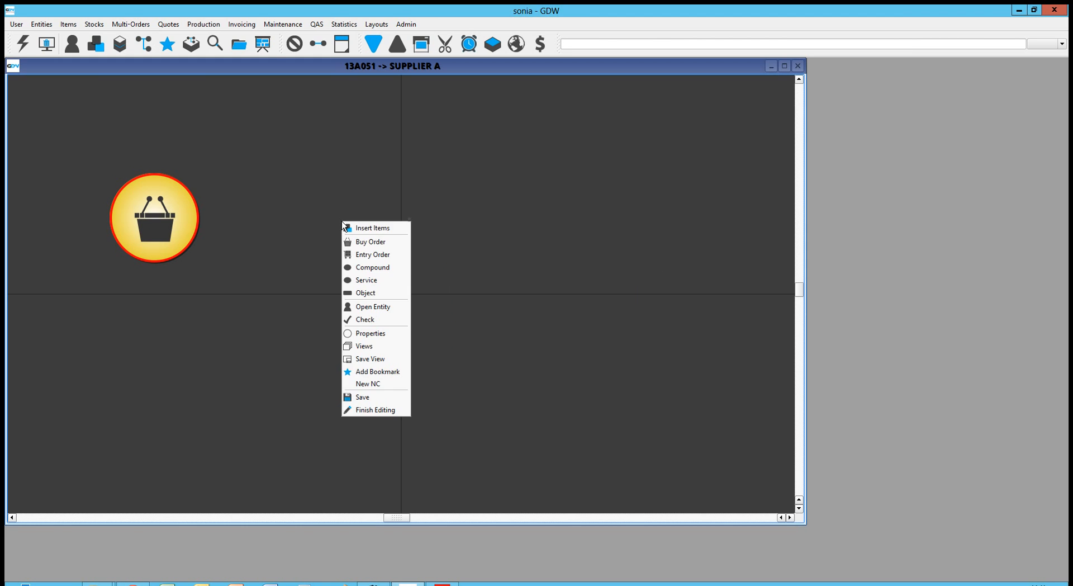
click(368, 229)
drag(629, 266, 625, 347)
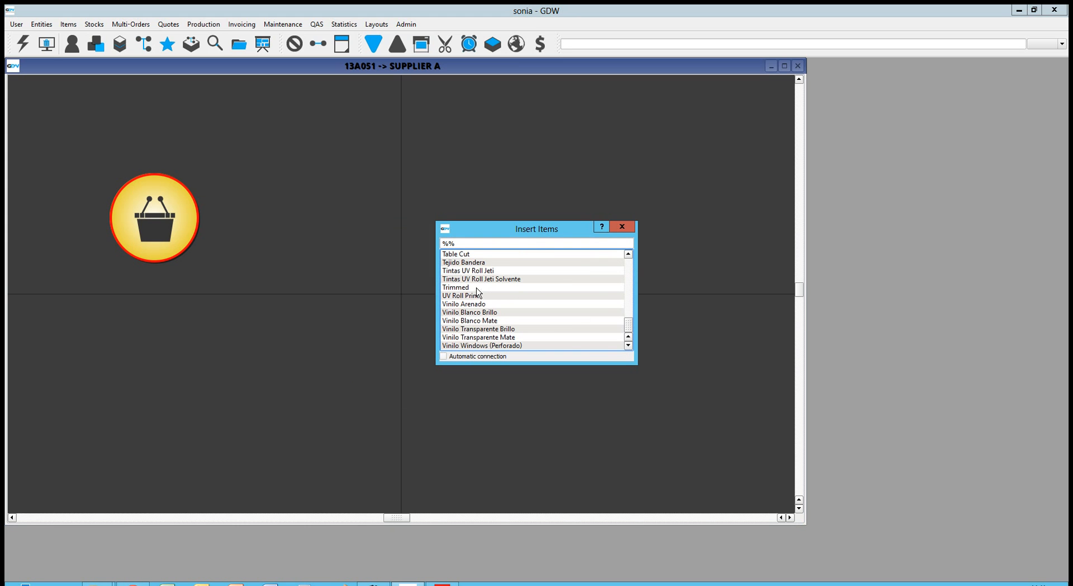
click(628, 255)
click(628, 254)
click(629, 254)
click(628, 254)
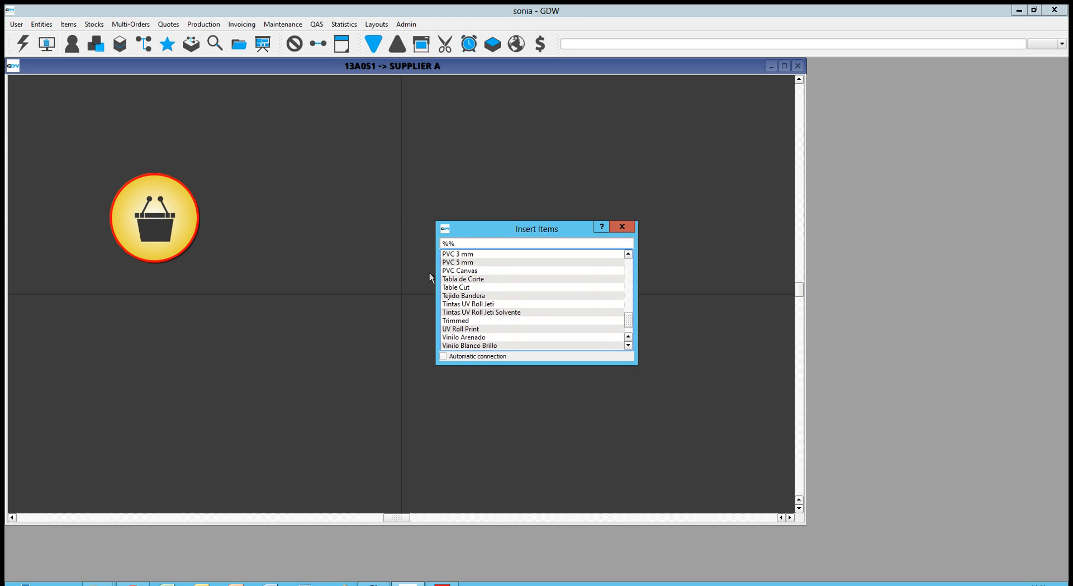
double_click(509, 271)
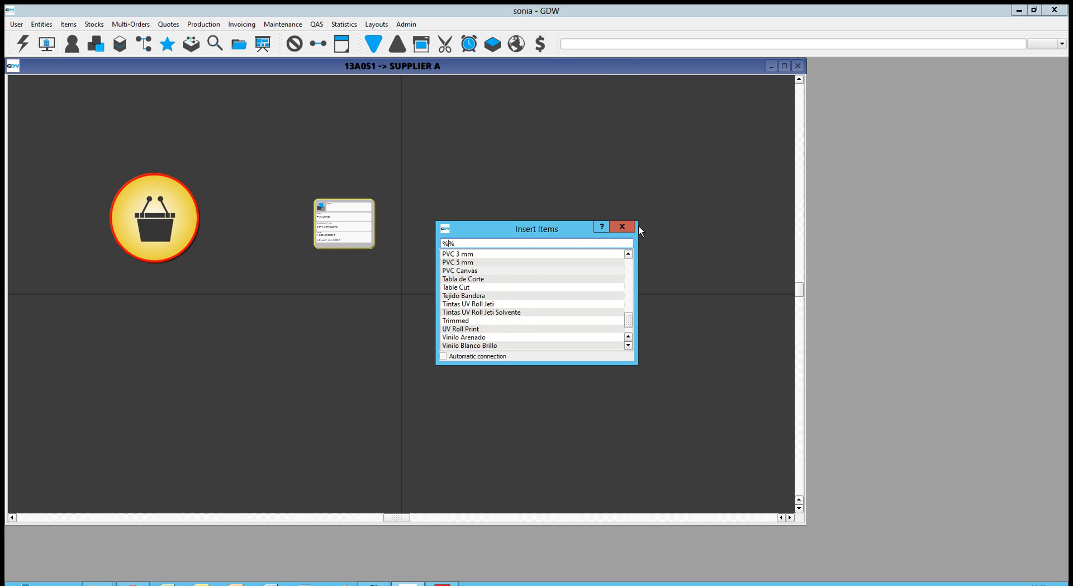
click(622, 226)
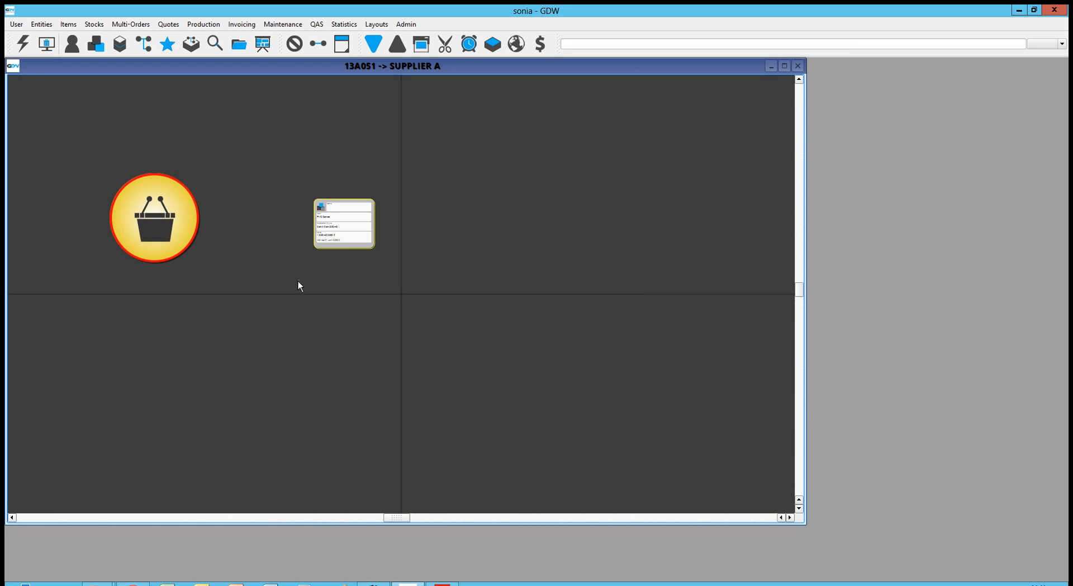
- Shift the buy order node right and connect it to the PVC Canvas card
click(119, 44)
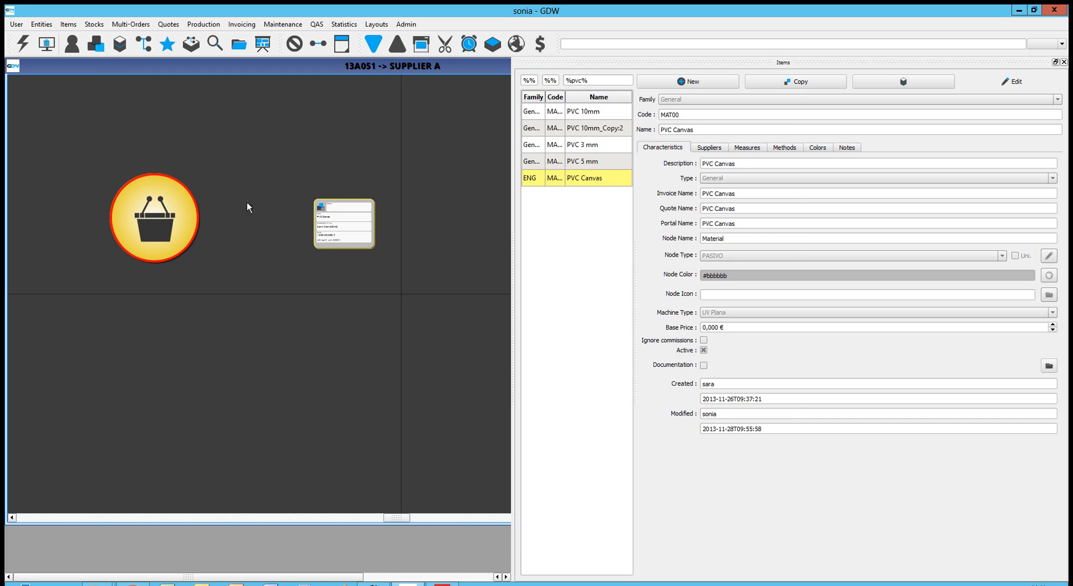
click(597, 182)
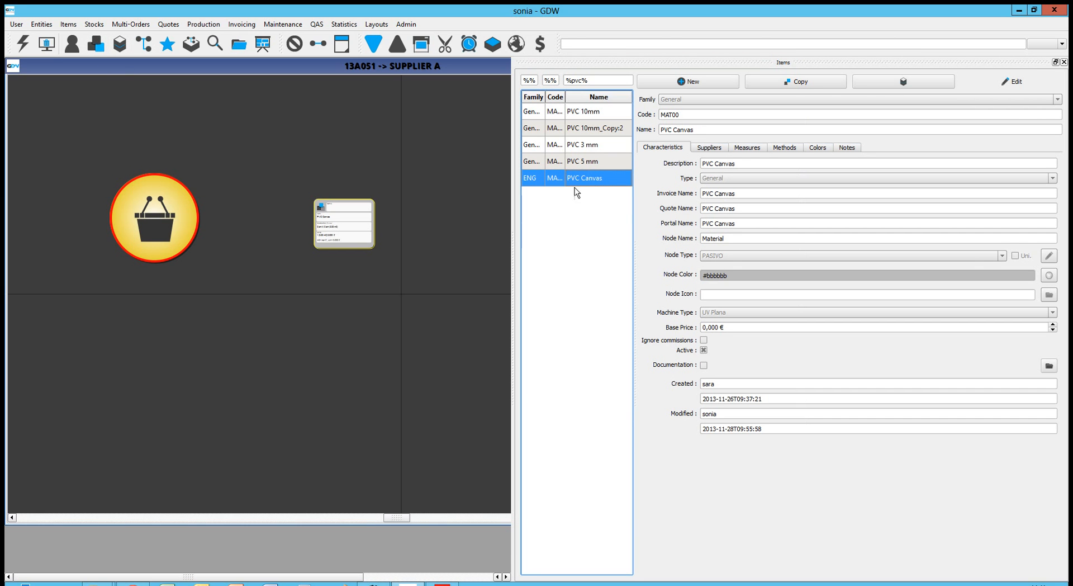
drag(587, 182, 608, 187)
click(1064, 63)
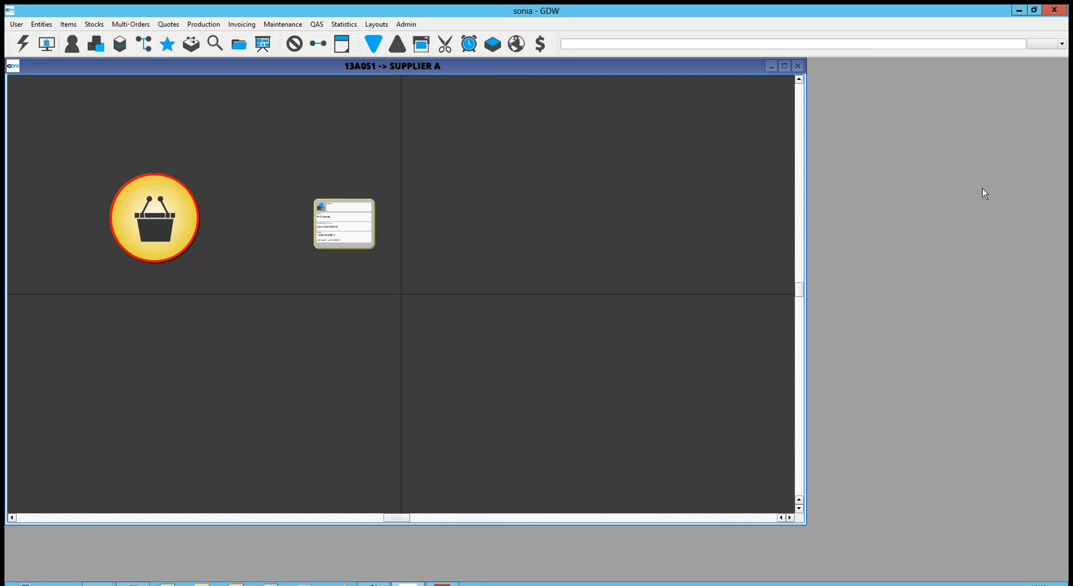
drag(195, 231, 236, 230)
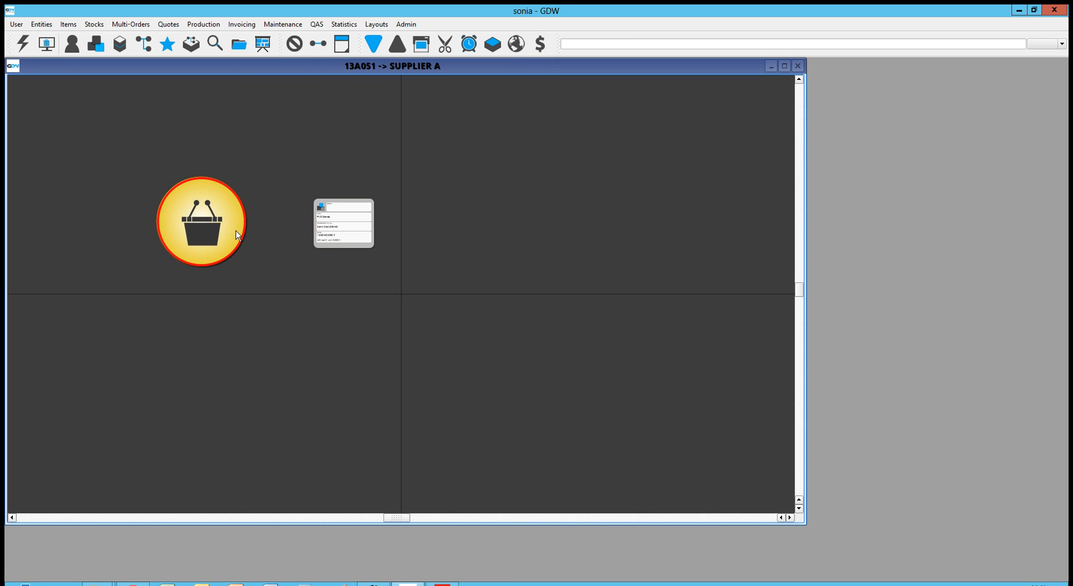
drag(256, 229, 348, 223)
- Give the PVC Canvas card a 320 × 500 cm supplier measure and 6 units
double_click(356, 233)
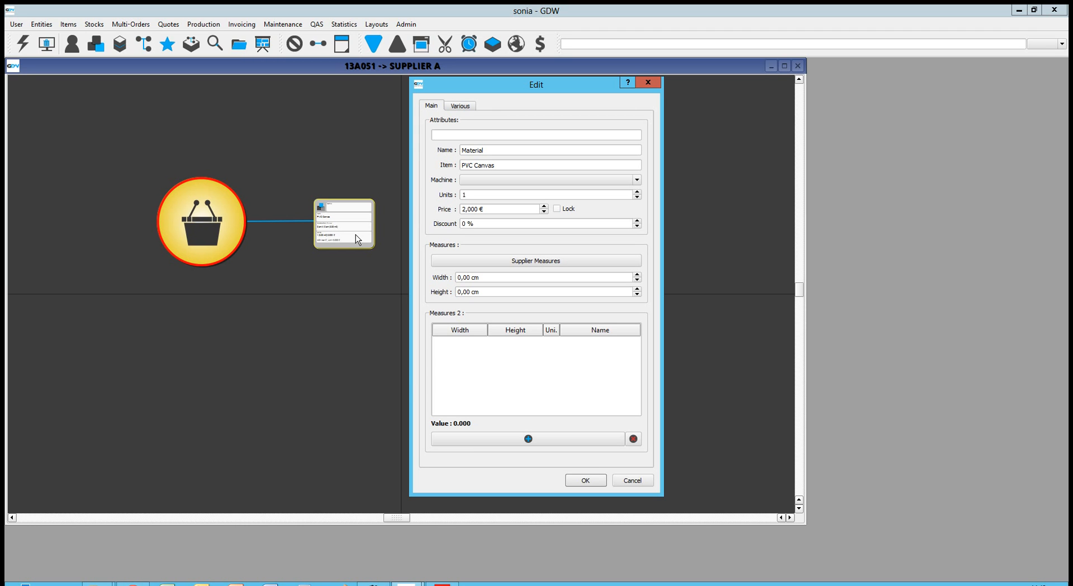
click(516, 265)
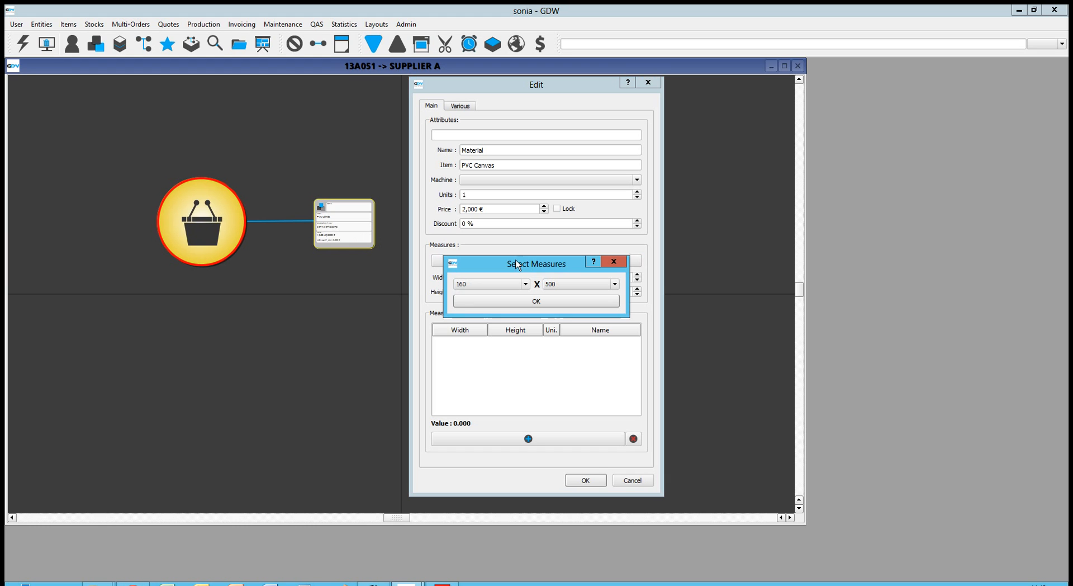
click(513, 284)
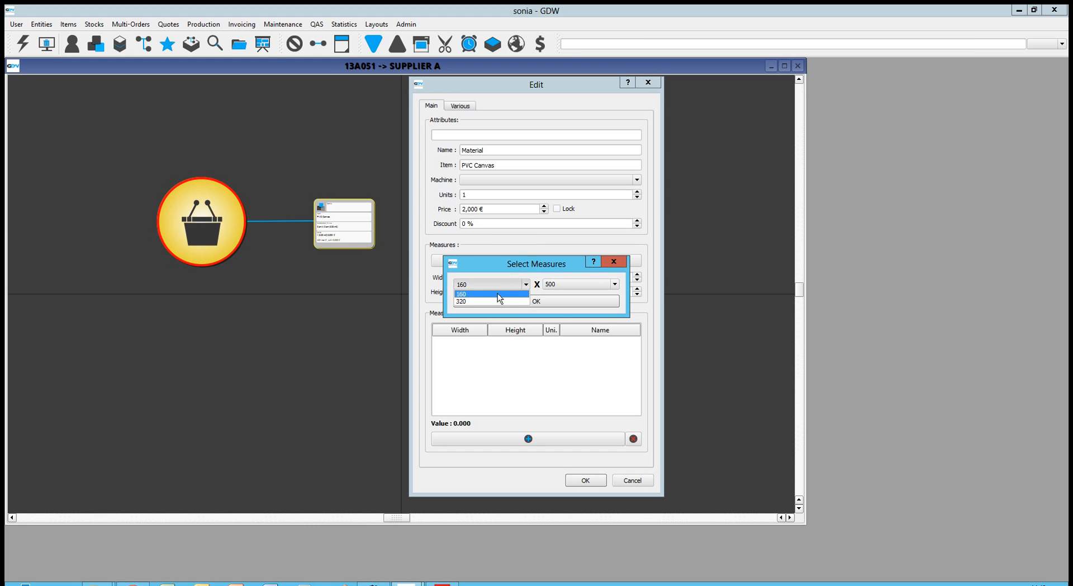
click(494, 298)
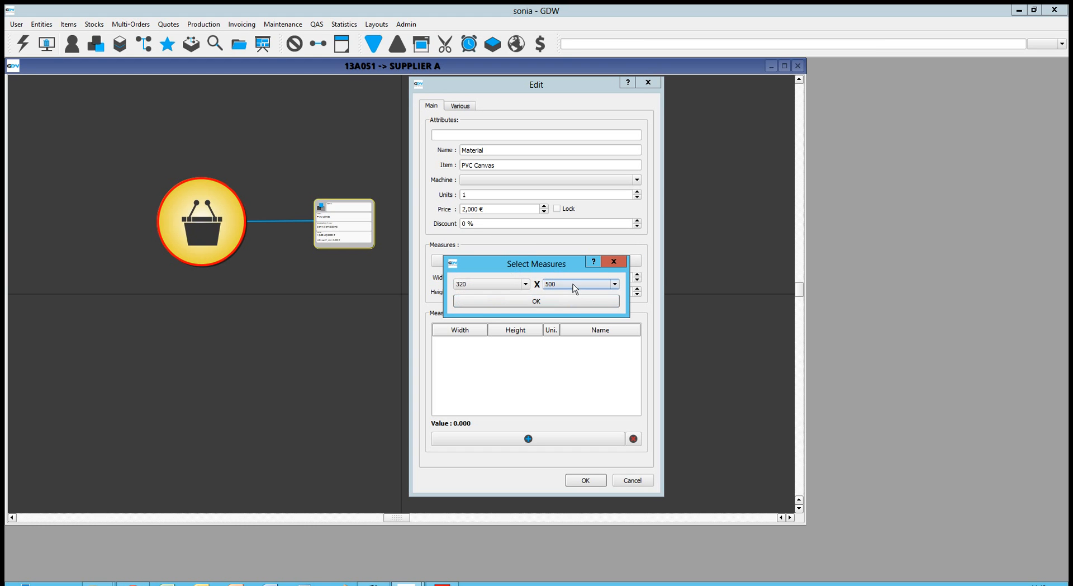
click(536, 301)
click(478, 195)
drag(478, 195, 417, 191)
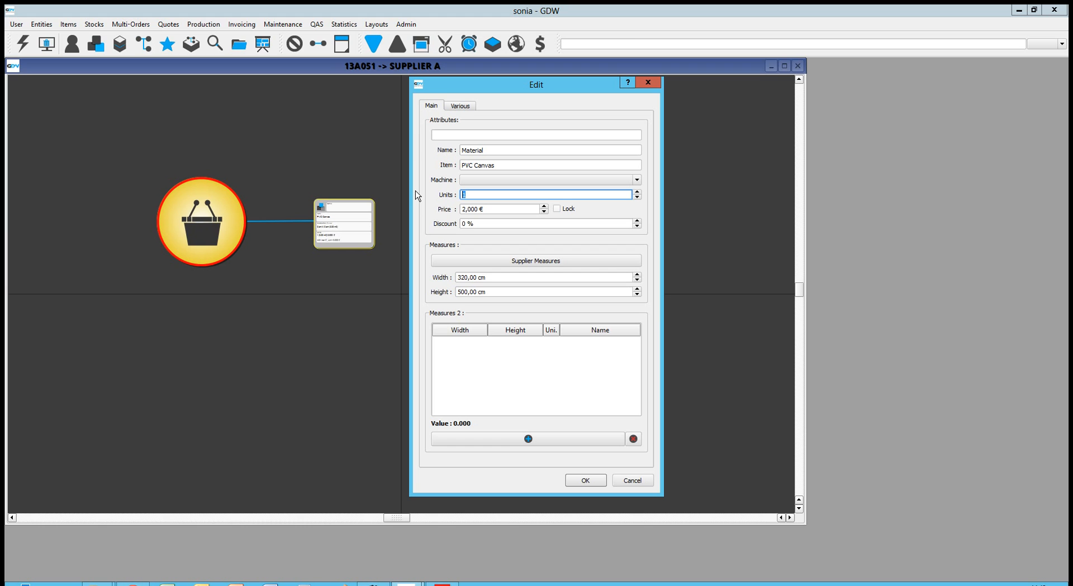
text(6)
click(587, 482)
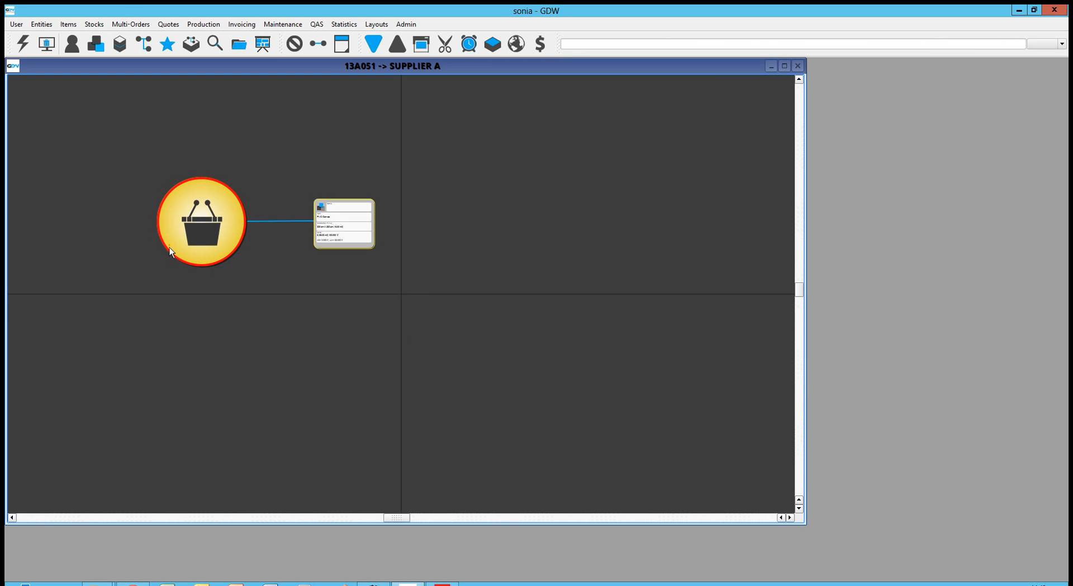
- Export the buy order to PDF under the suggested name B13A051
right_click(201, 227)
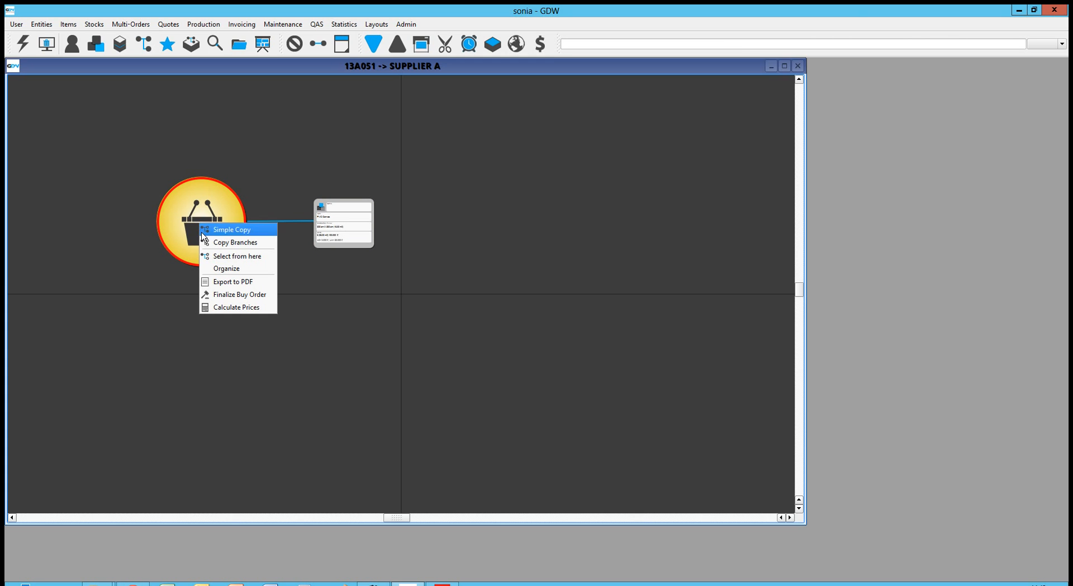
click(227, 294)
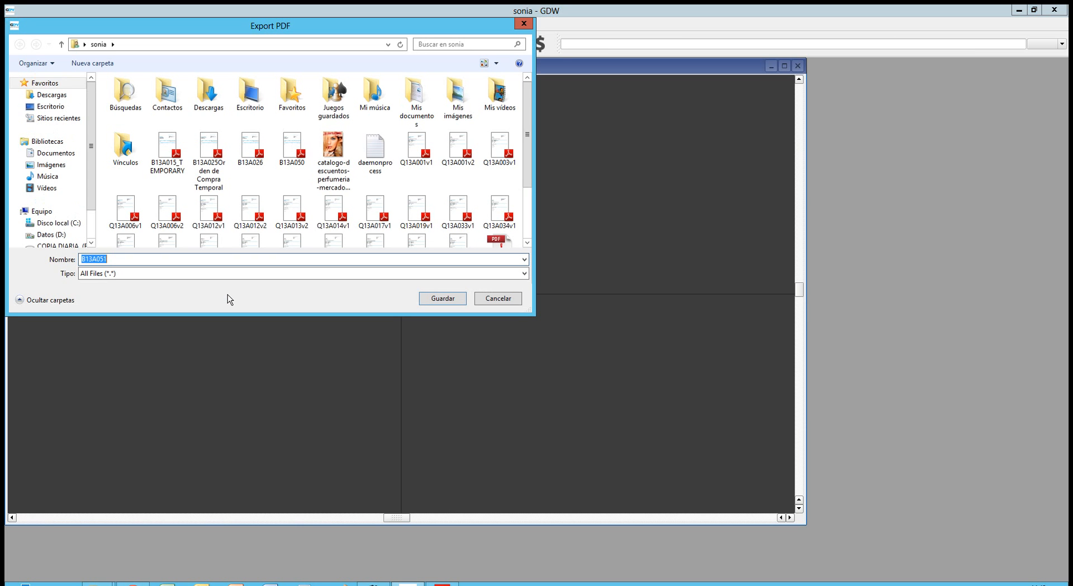
click(447, 300)
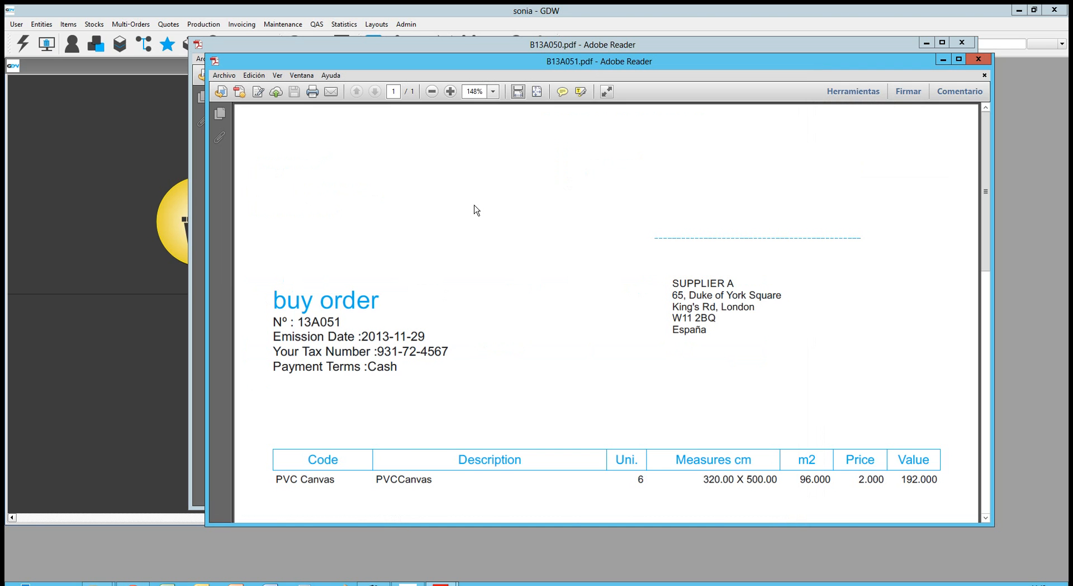
- Review the 6 PVC Canvas totals in B13A051.pdf, then close the B13A051 and B13A050 PDFs
scroll(476, 210, down, 1)
scroll(475, 210, down, 2)
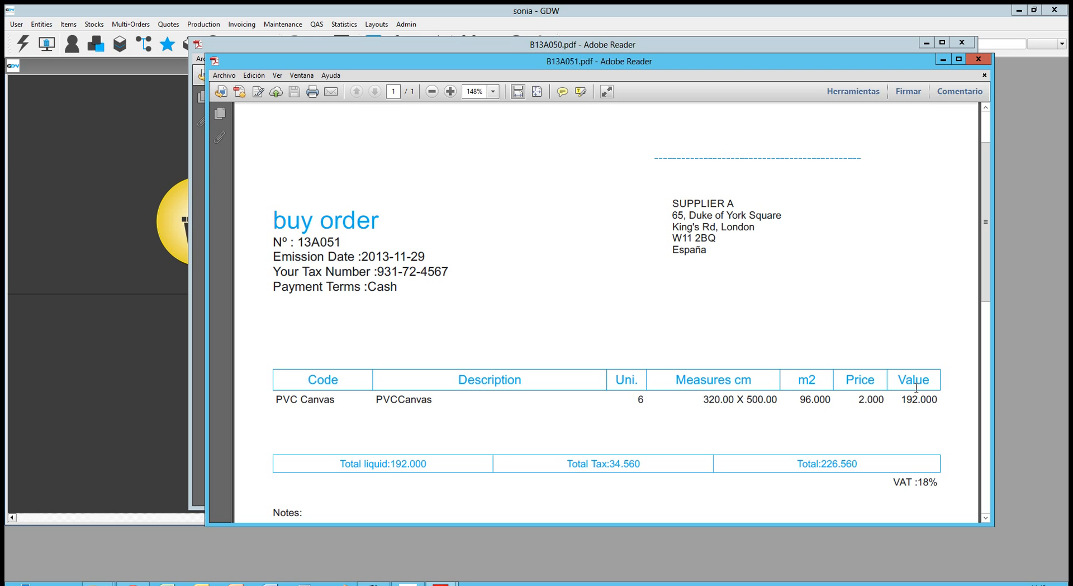
click(979, 59)
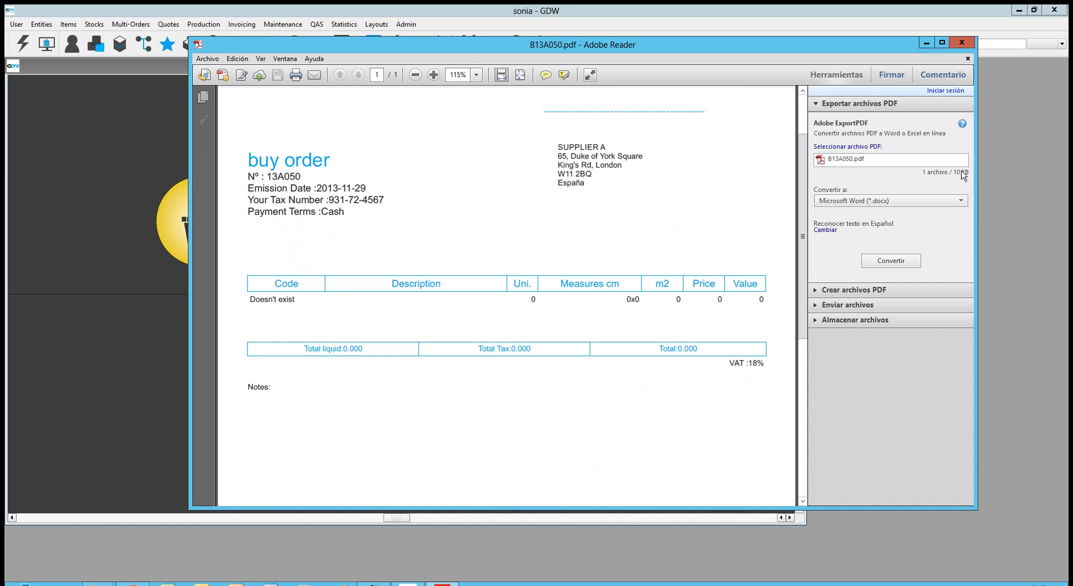
click(962, 43)
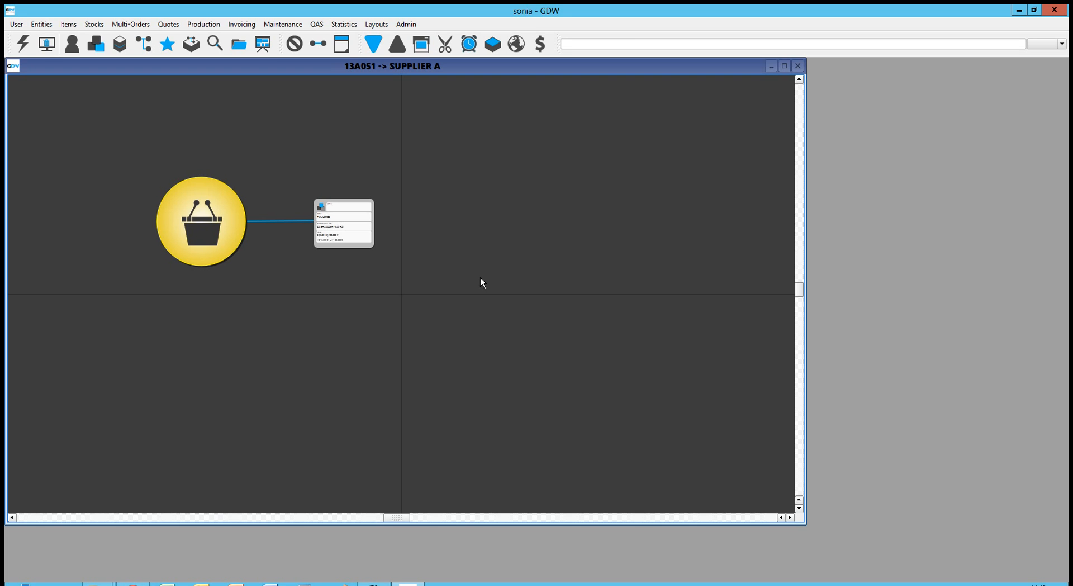
- Add an Entry Order below the buy order, entering the supplier's document number
right_click(215, 343)
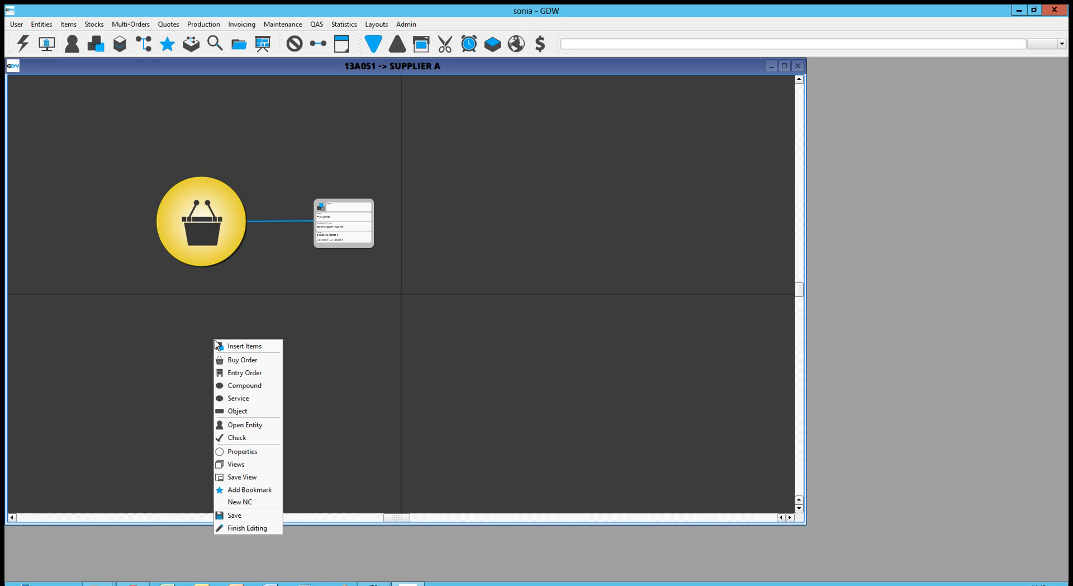
click(234, 373)
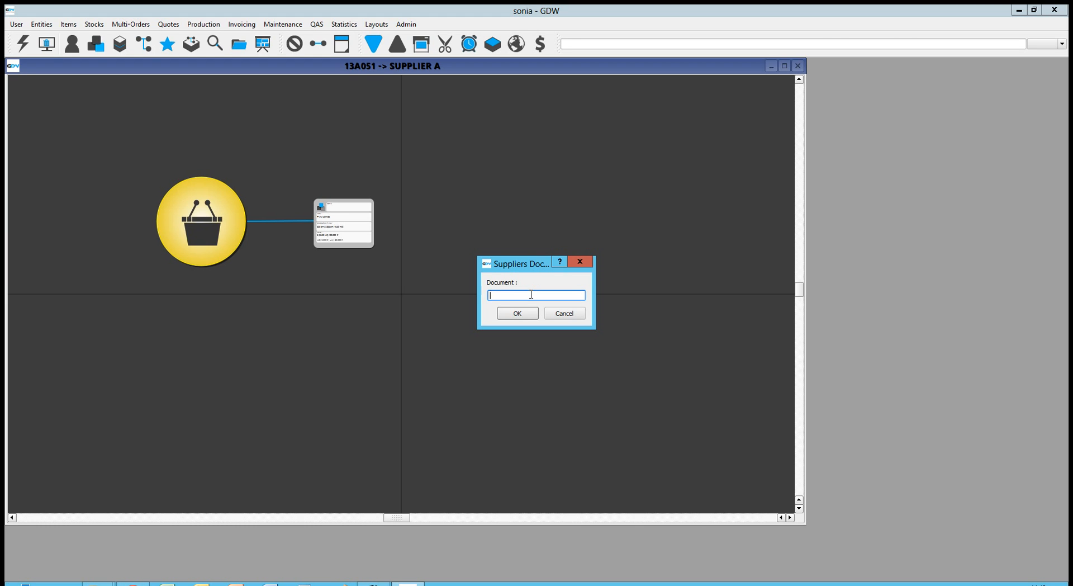
text(568970)
click(526, 316)
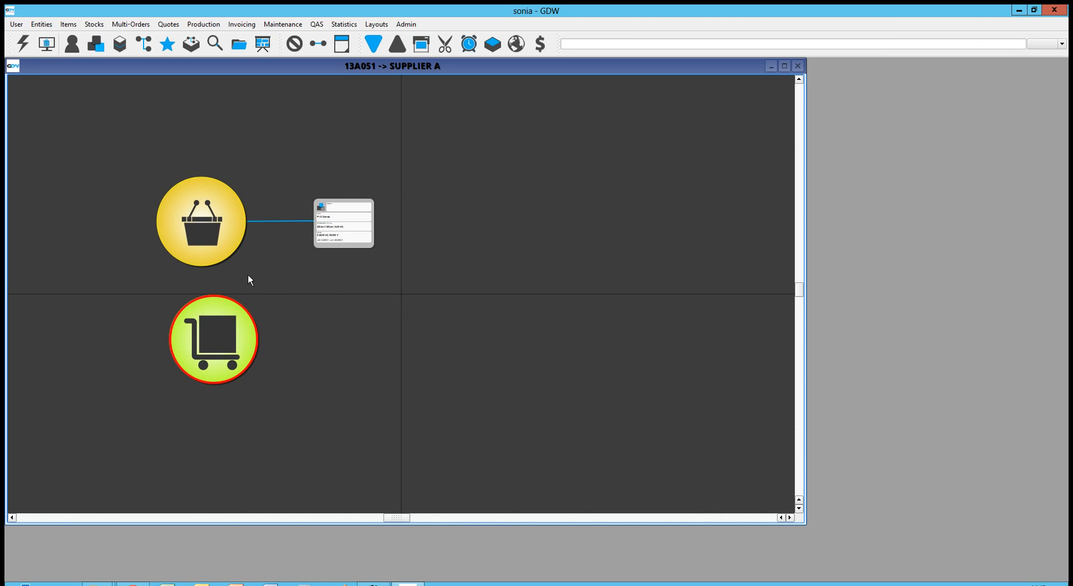
right_click(206, 221)
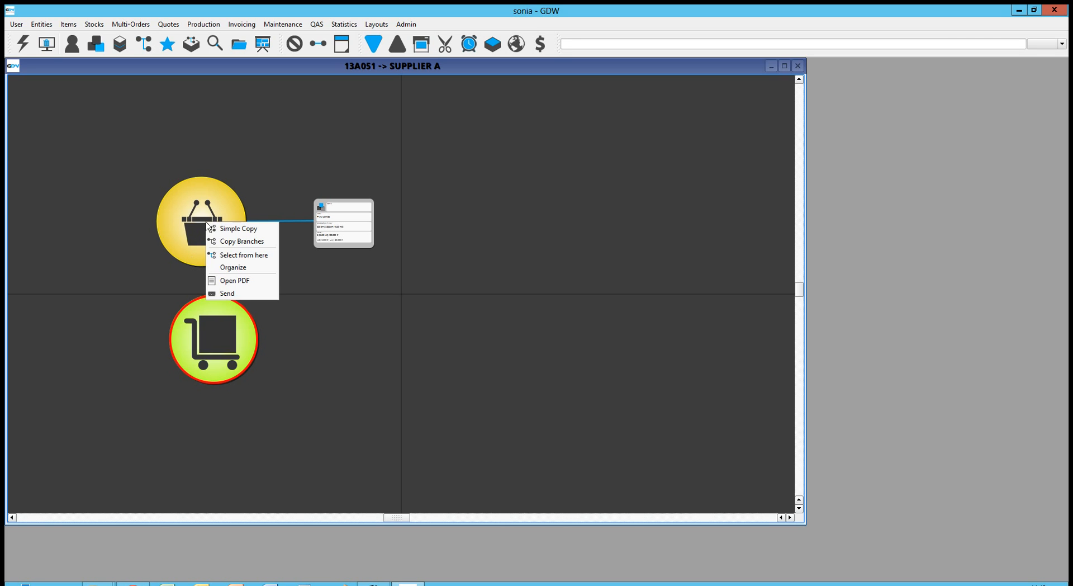
- Copy the buy order's item branch and paste it onto the entry order
click(230, 240)
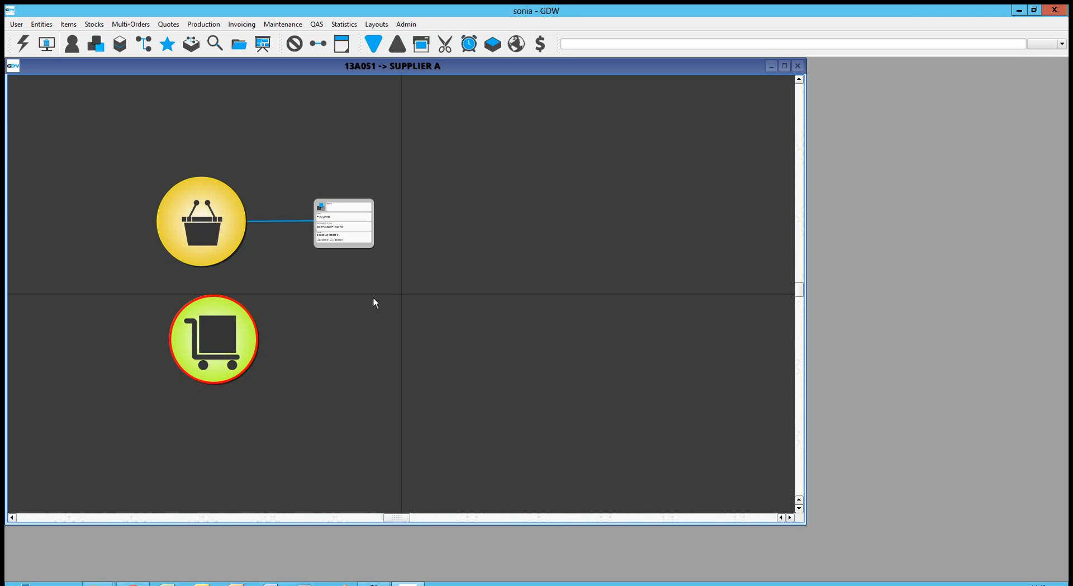
right_click(230, 335)
click(246, 343)
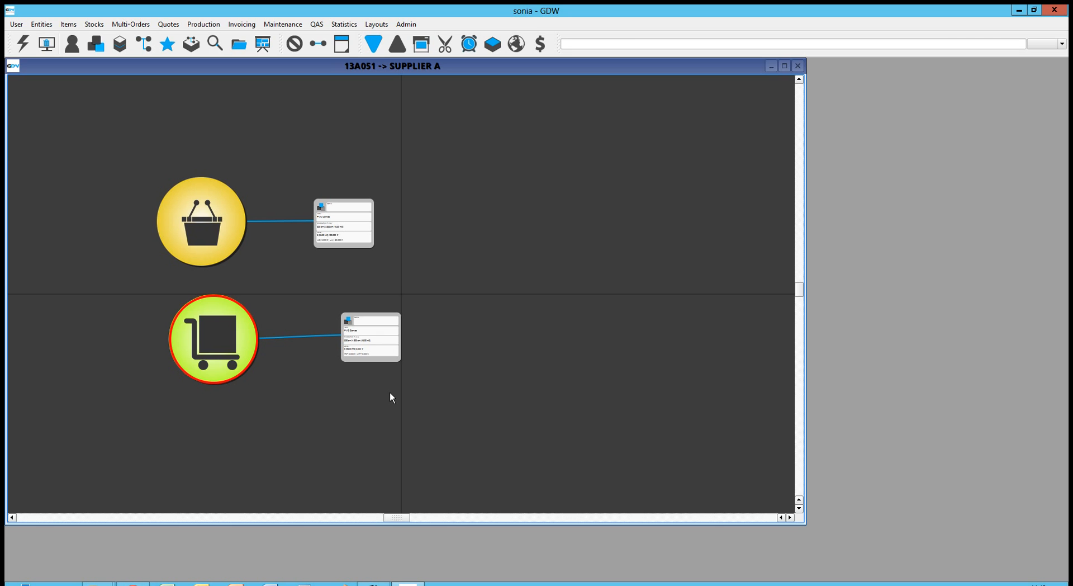
right_click(235, 365)
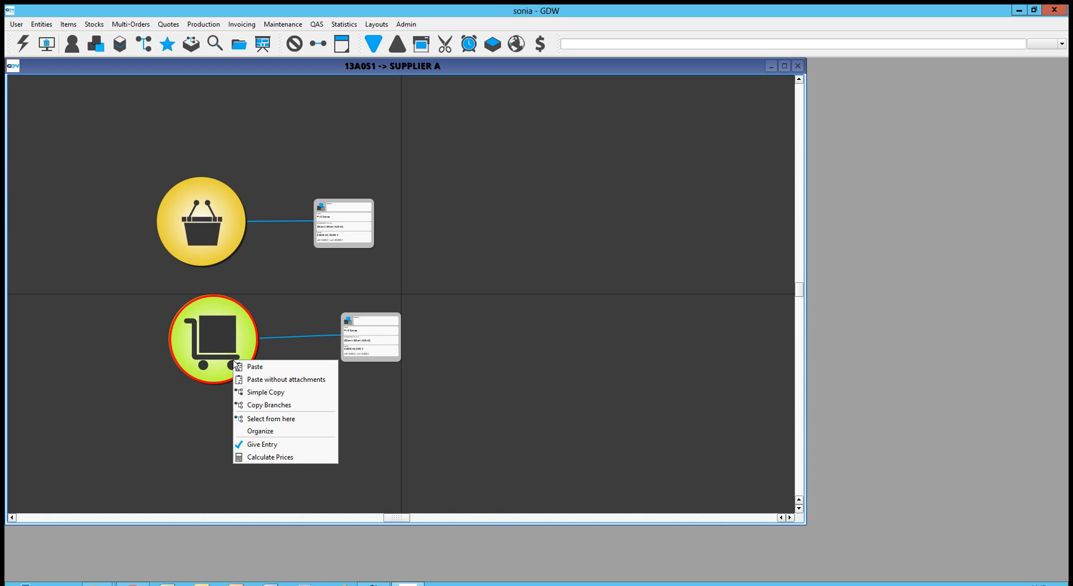
- Give Entry on the entry order's goods and mark the buy order FINISHED
click(292, 445)
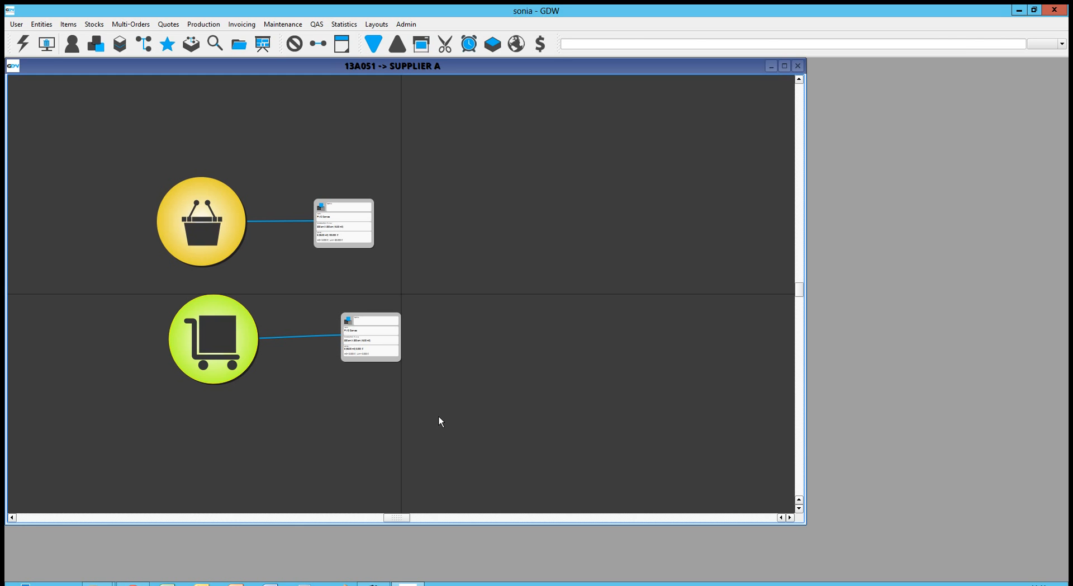
double_click(222, 232)
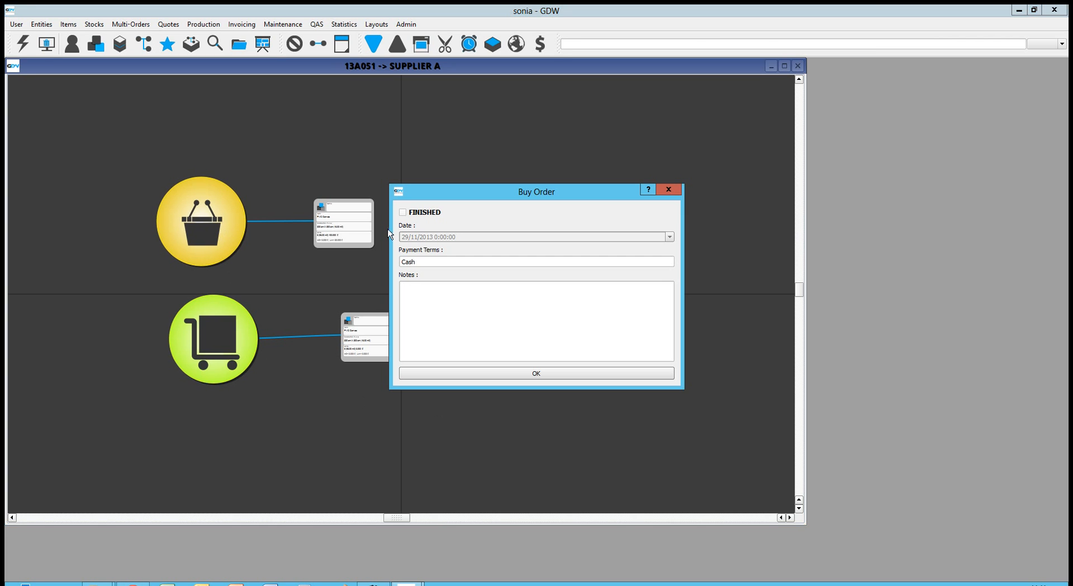
click(403, 213)
click(595, 374)
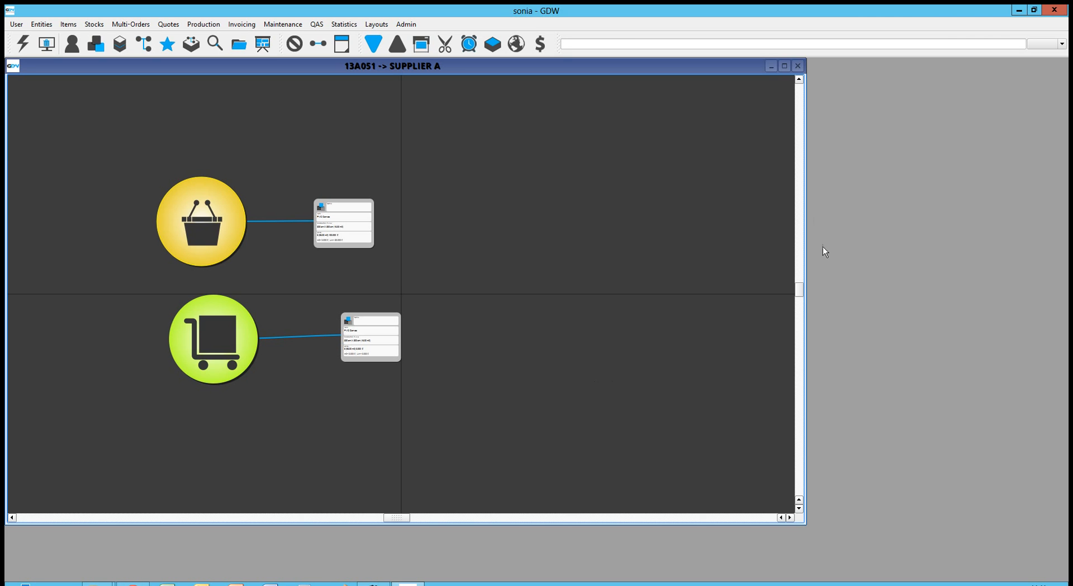
- Close the diagram and check the Stocks buy order list under Finished and Unfinished filters
click(799, 66)
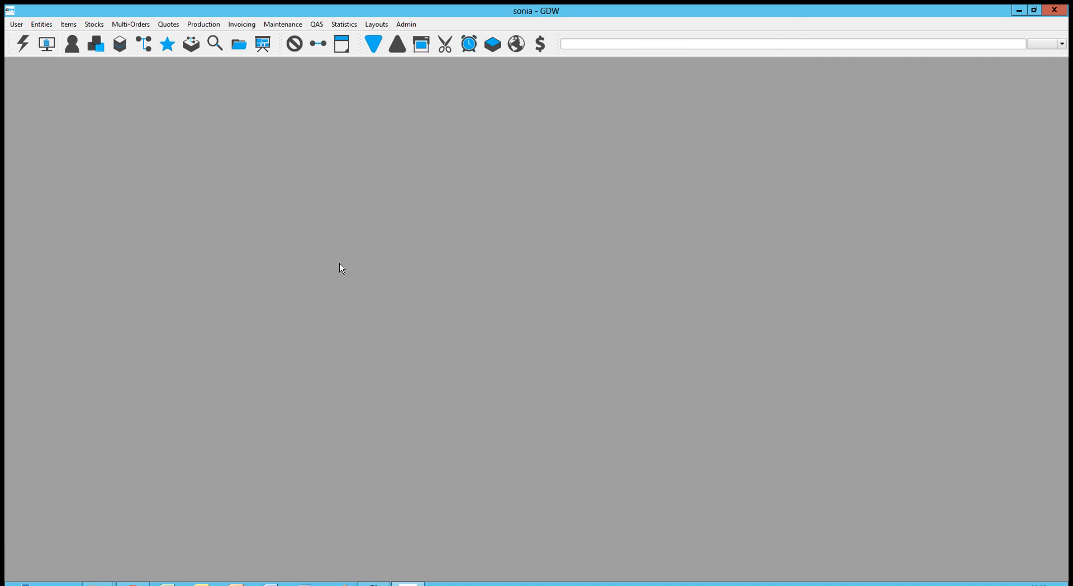
click(100, 26)
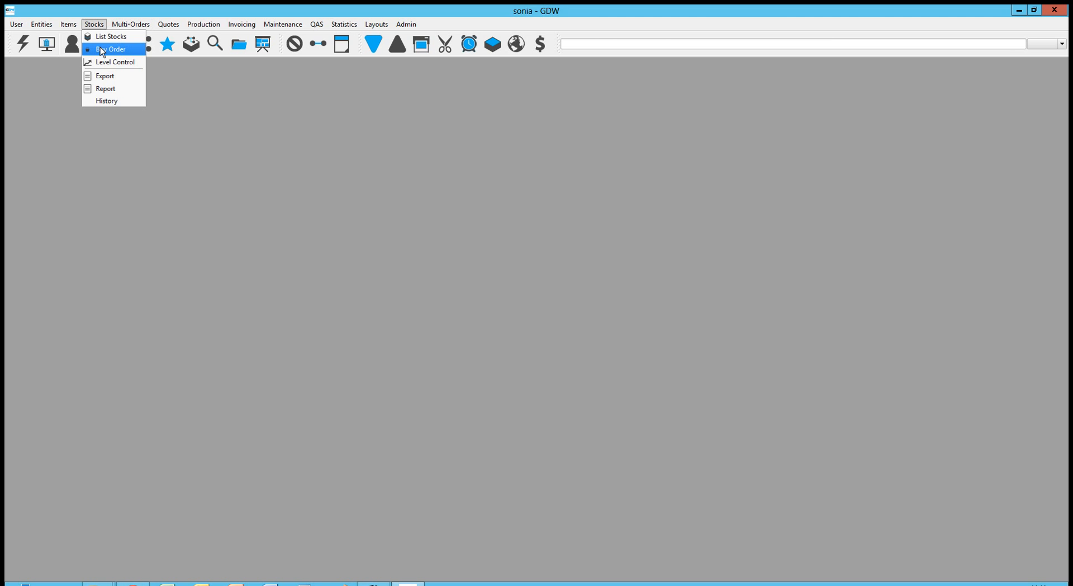
click(102, 51)
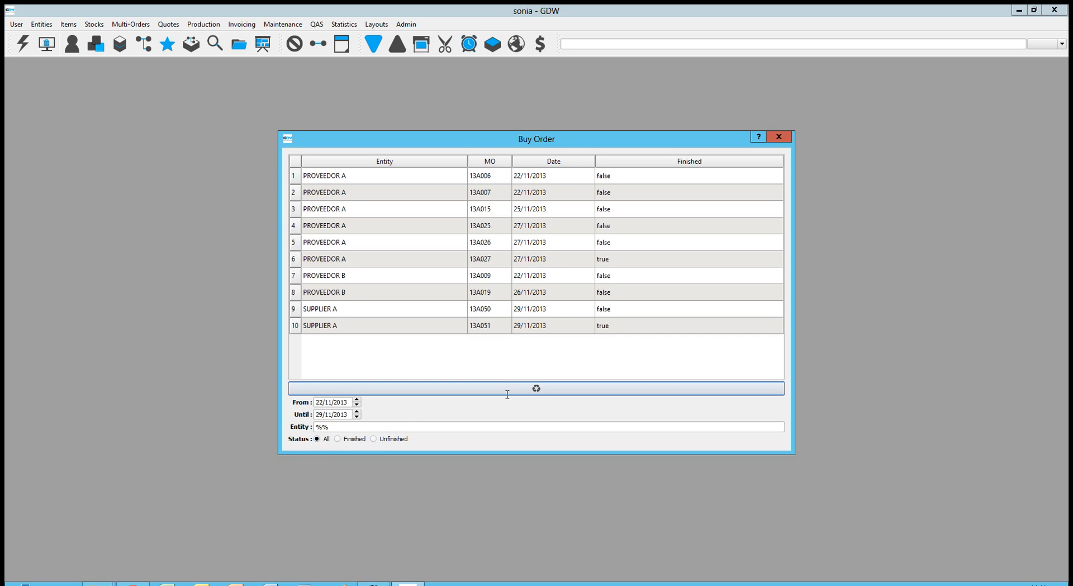
click(338, 439)
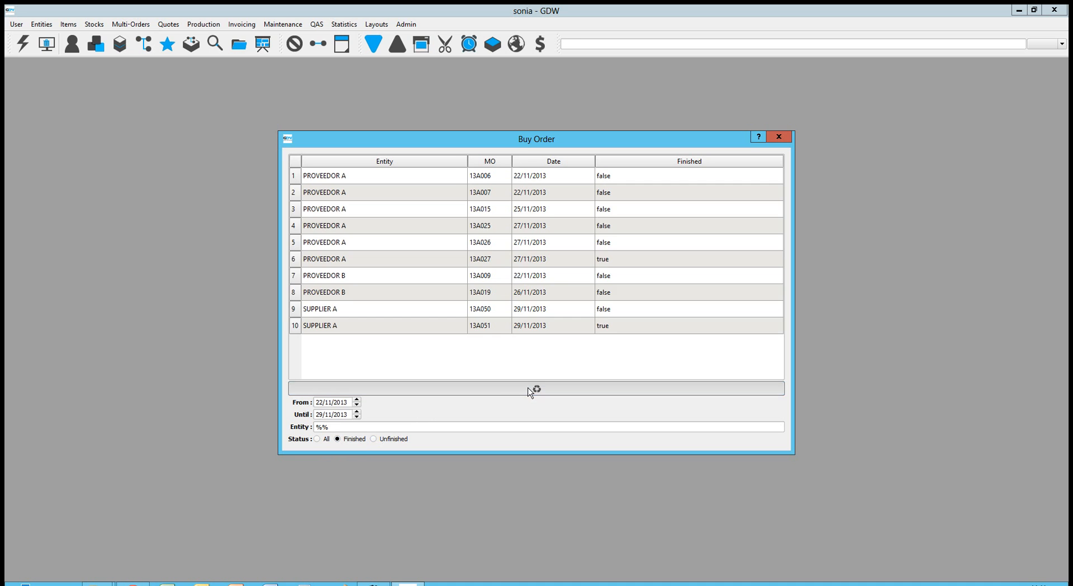
click(531, 389)
click(382, 442)
click(556, 394)
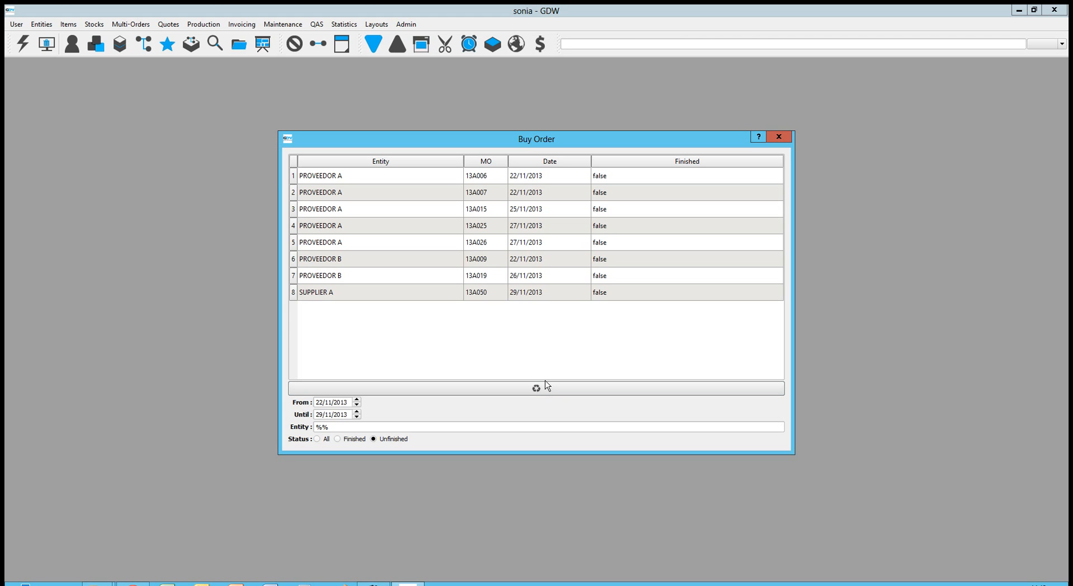
click(780, 138)
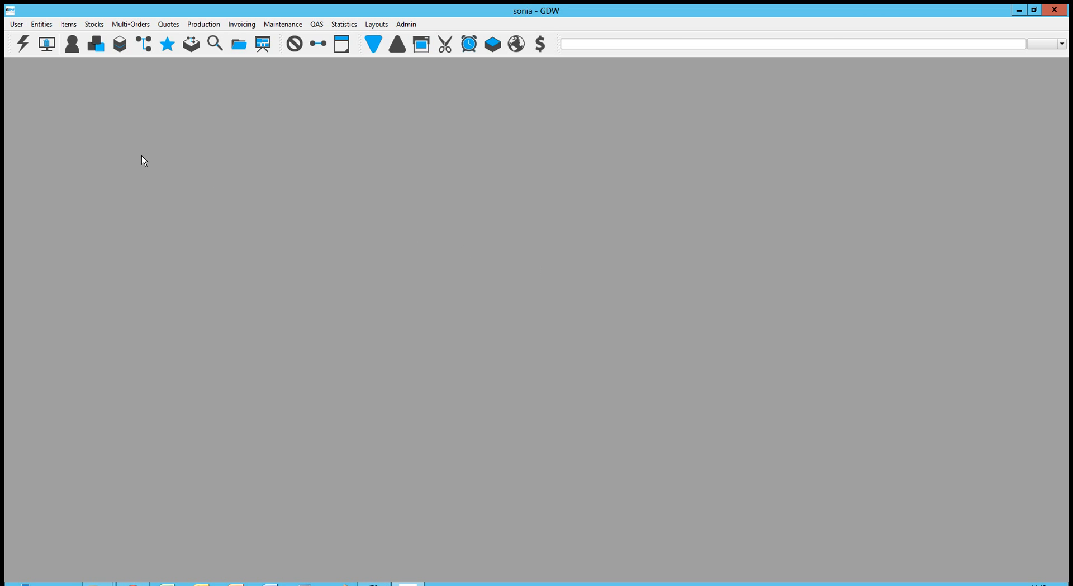
click(121, 48)
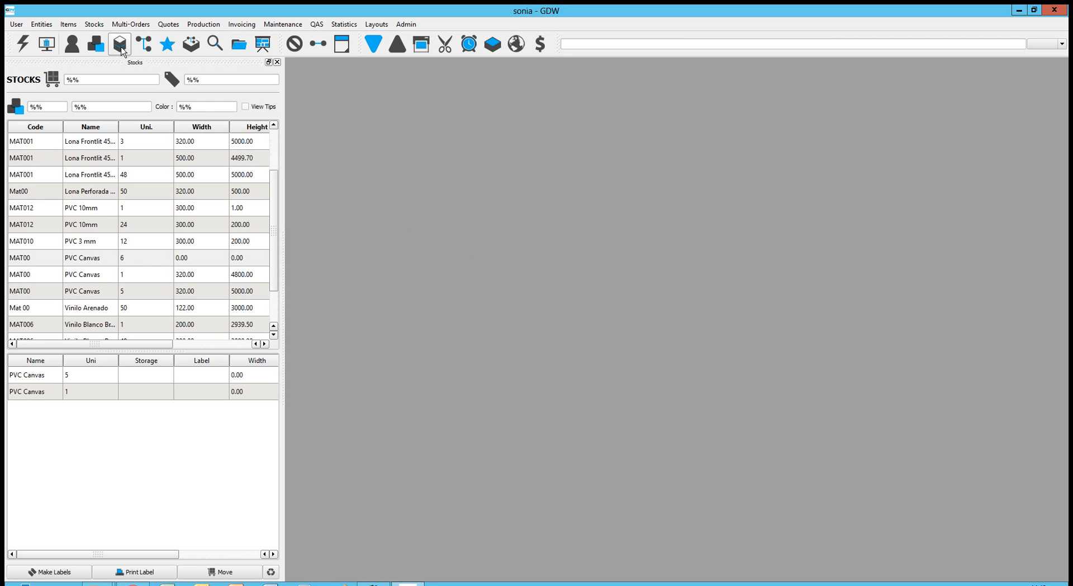
- Refresh the stock list and select the 6-unit, 320.00-wide PVC Canvas entry in the details table
click(272, 572)
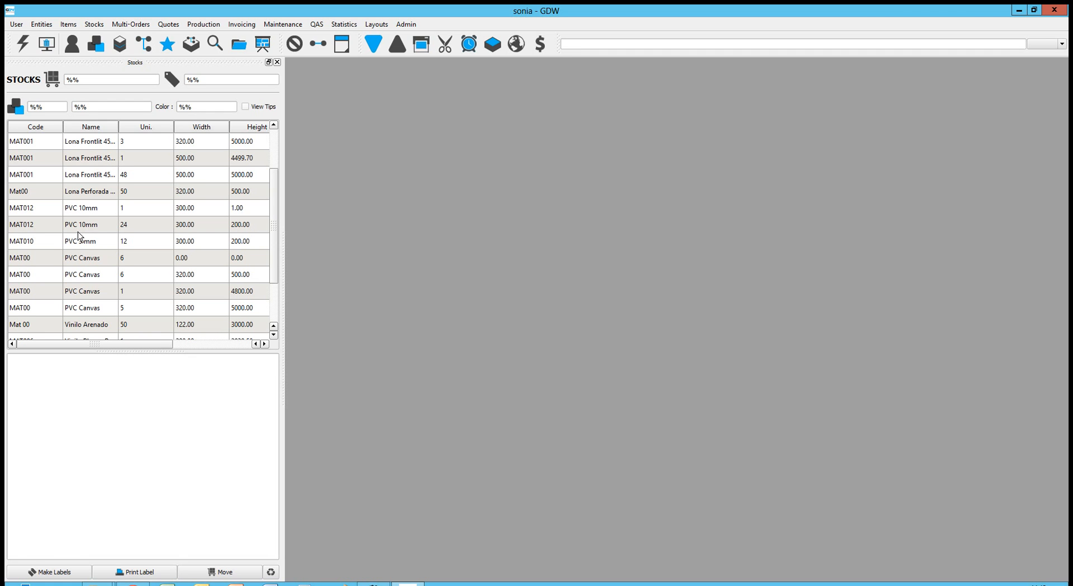
click(94, 274)
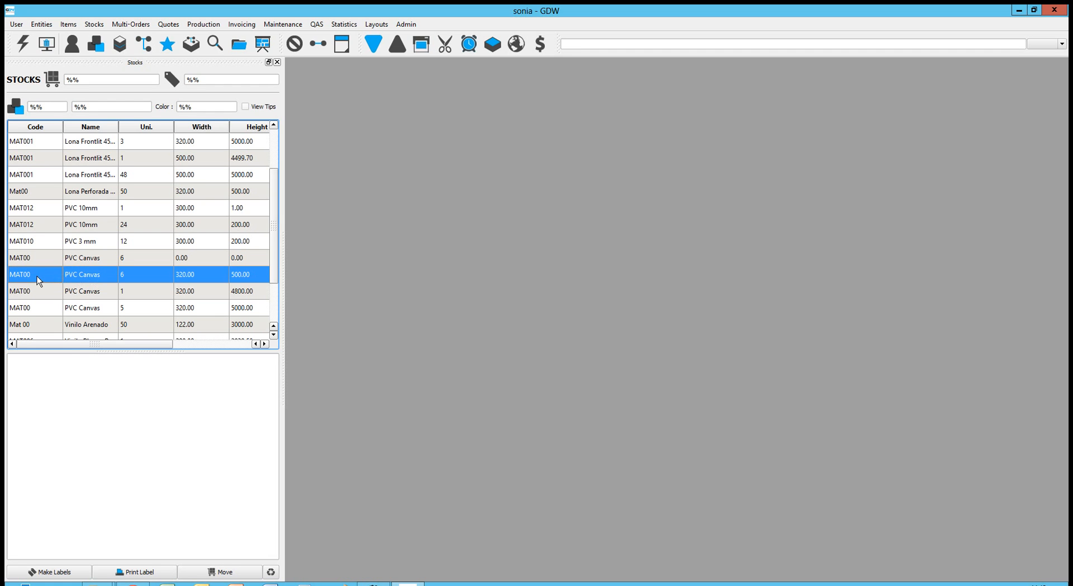
click(87, 291)
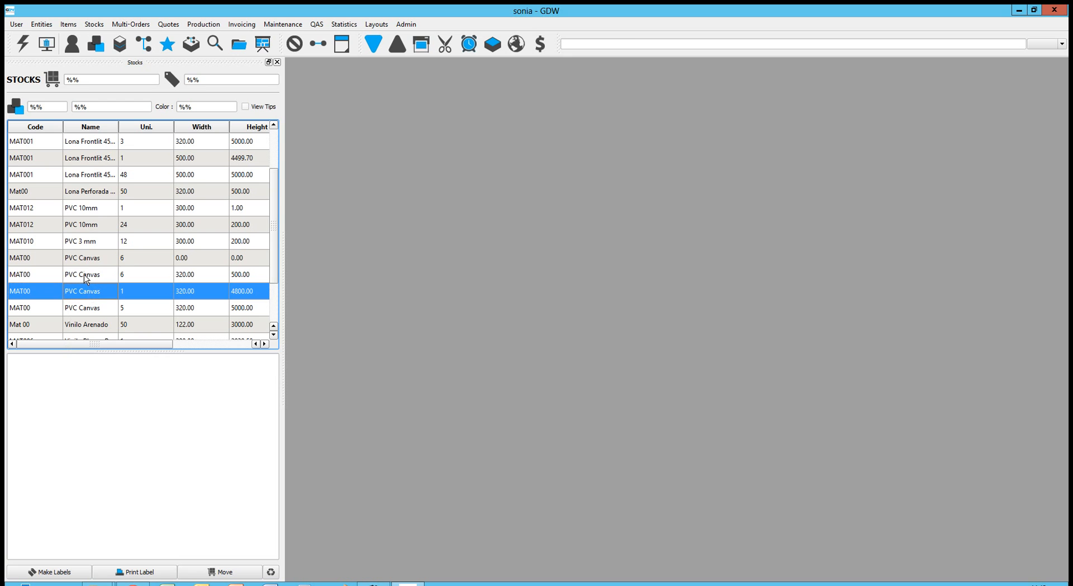
click(84, 275)
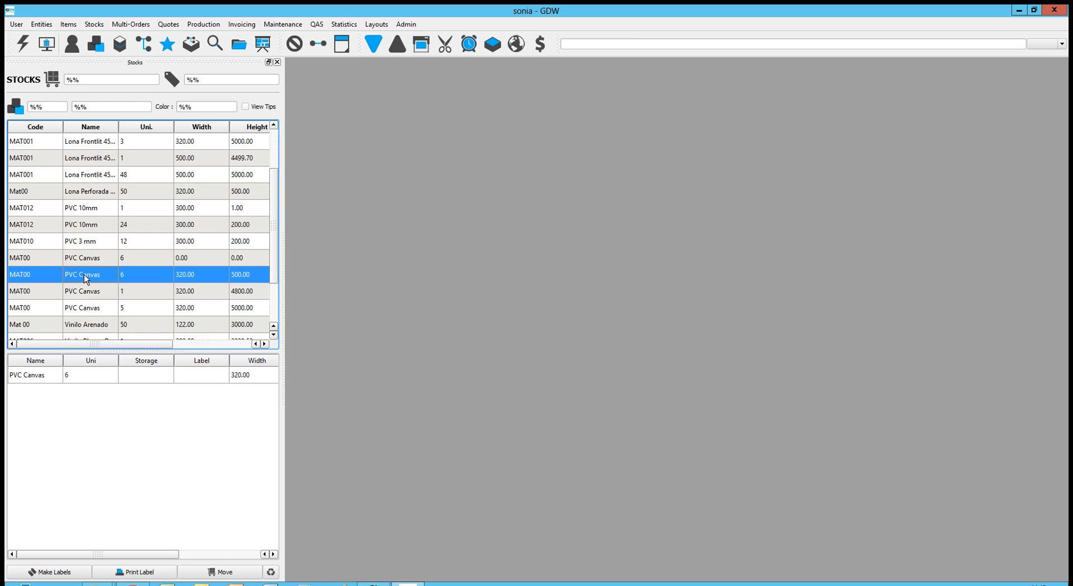
click(27, 376)
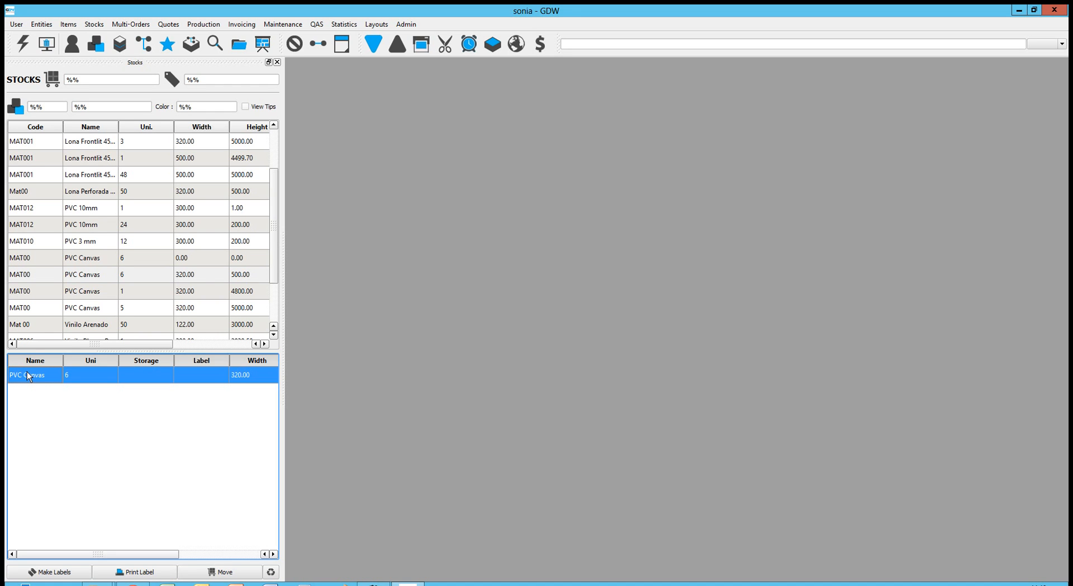
right_click(78, 375)
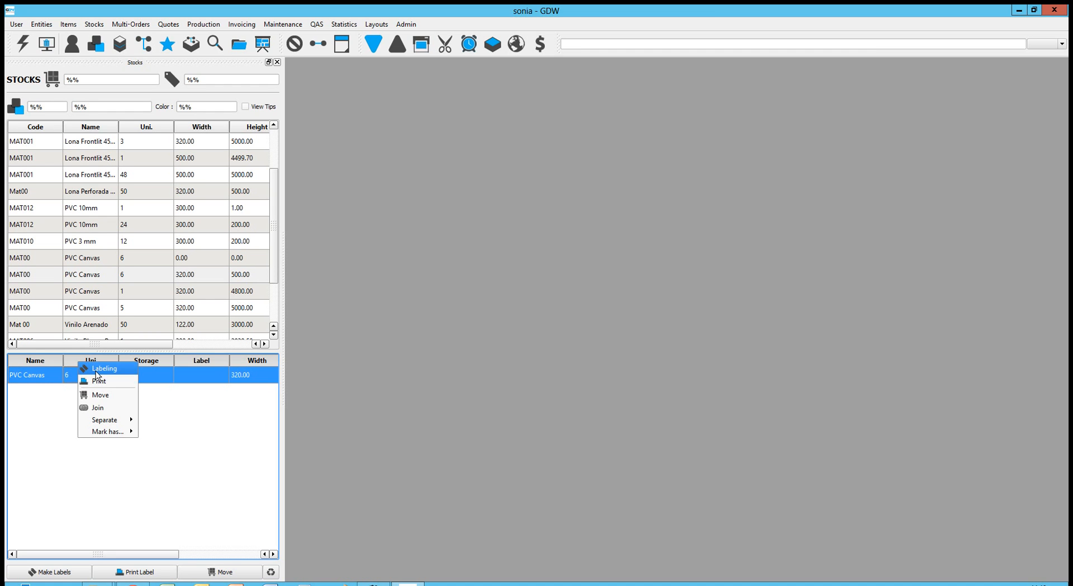
- Generate a label for the 6-unit PVC Canvas stock entry
click(96, 372)
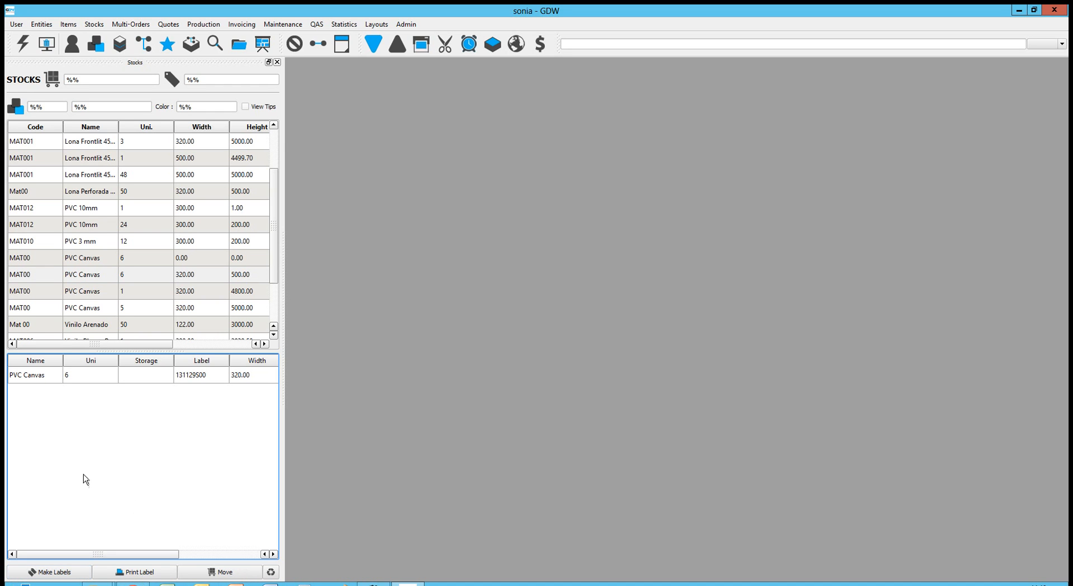
click(44, 375)
right_click(44, 367)
- Move the PVC Canvas stock to storage place 'in front' and close the Stocks panel
click(62, 398)
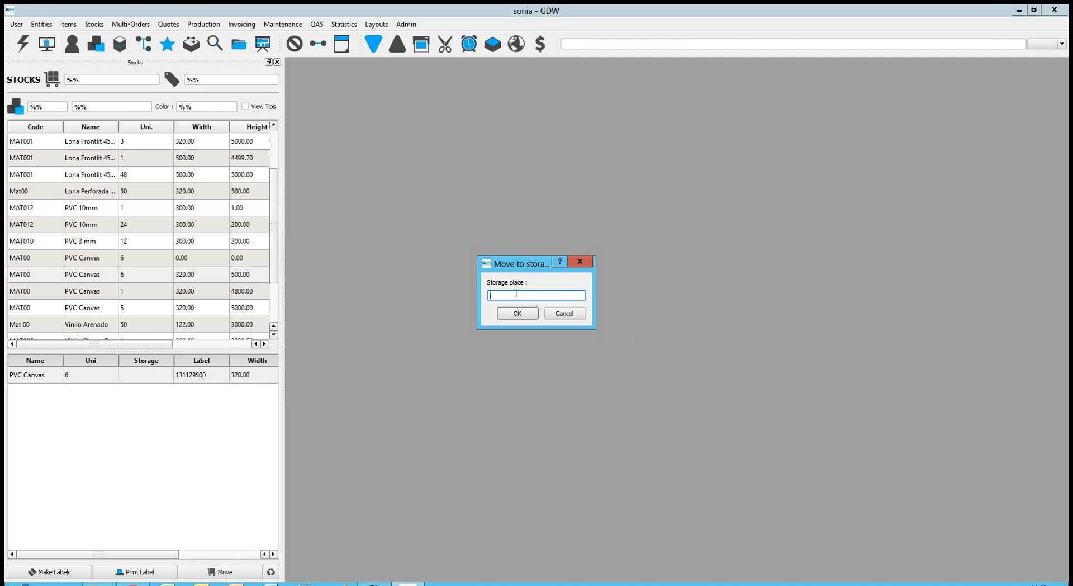
text(in front)
click(517, 314)
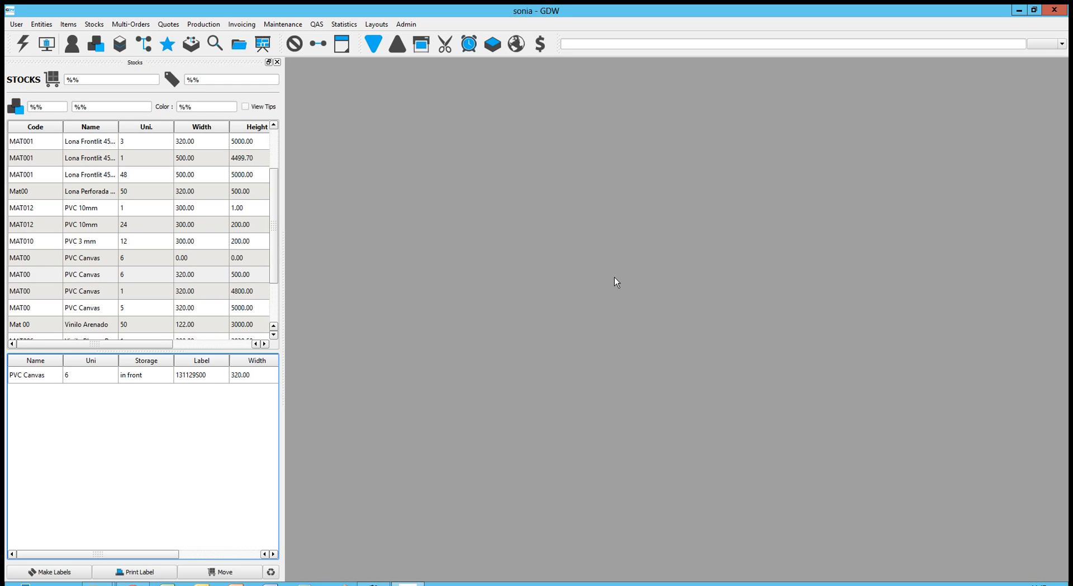
click(277, 62)
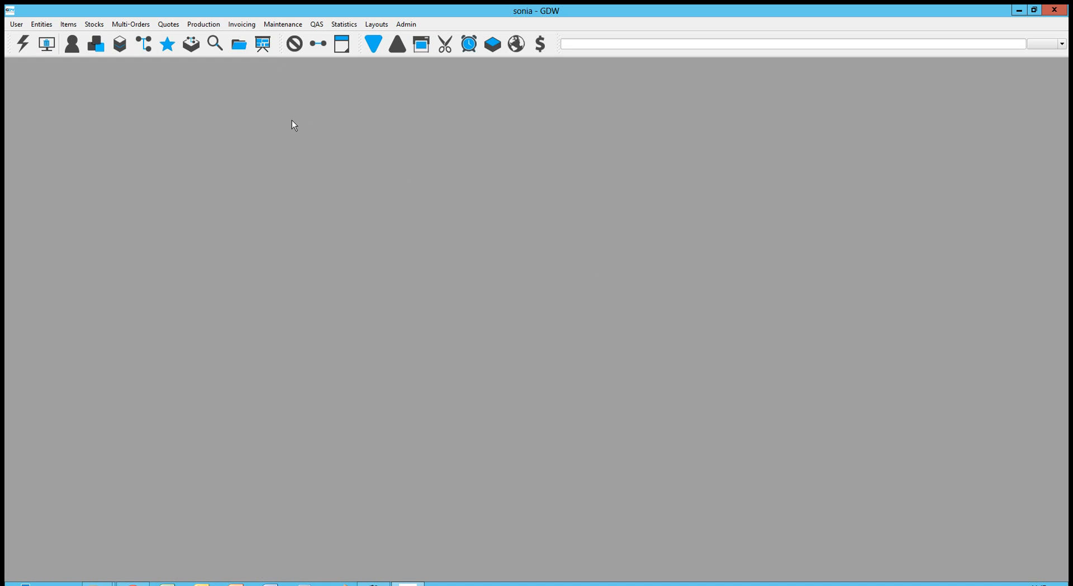
- Open Stocks > Level Control and select PVC Canvas in the items list
click(91, 23)
click(95, 62)
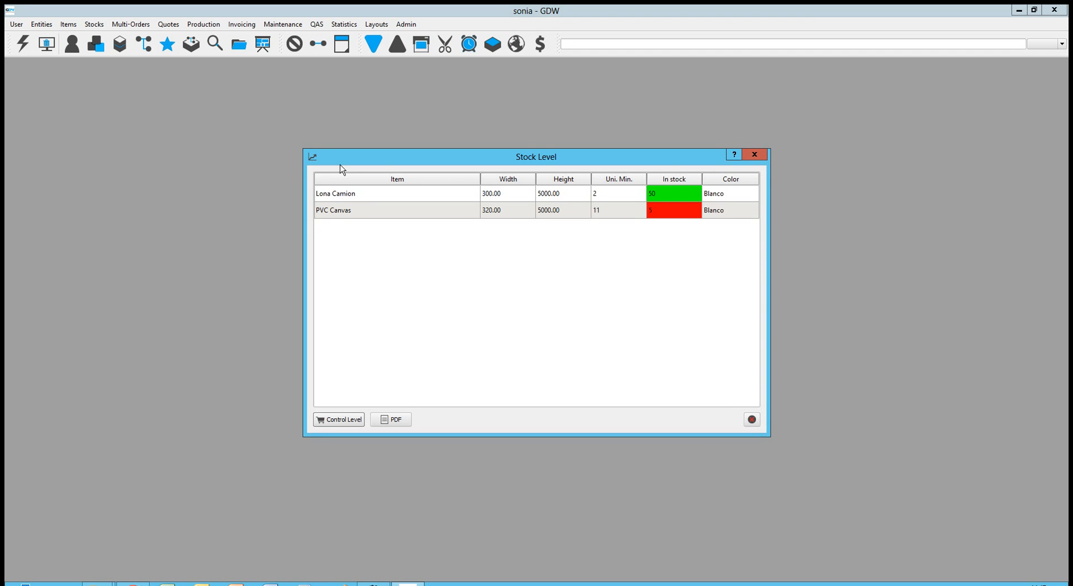
drag(505, 156, 342, 153)
click(95, 45)
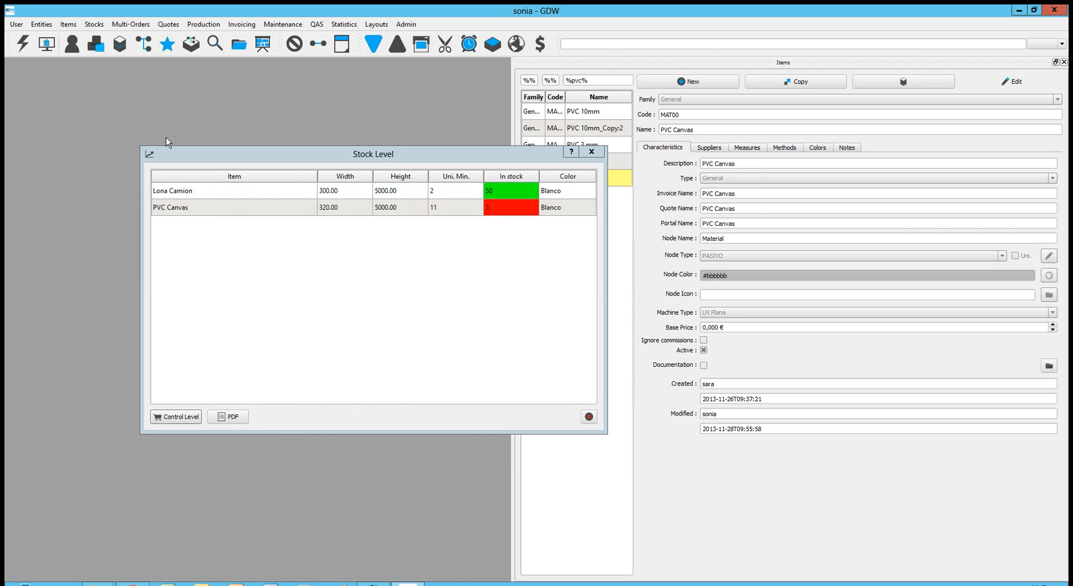
drag(373, 166, 280, 200)
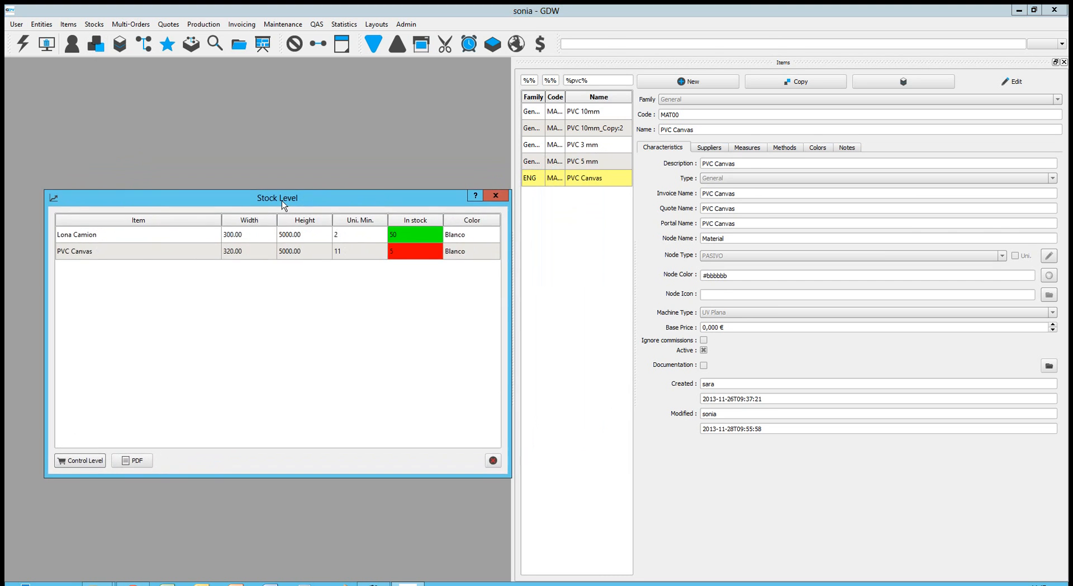
click(572, 185)
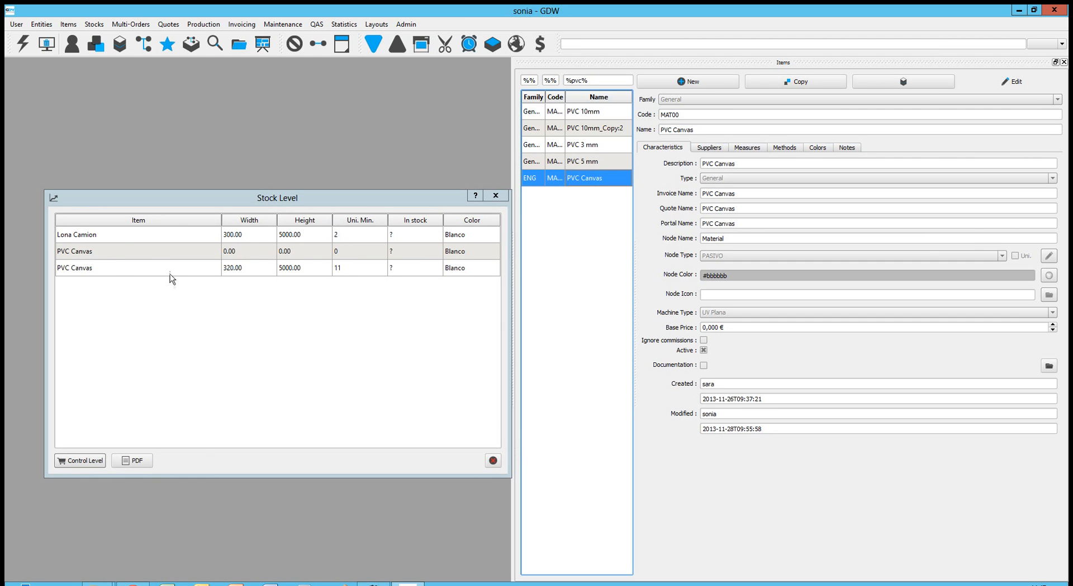
- Delete the empty 0.00-width PVC Canvas level row and edit the remaining PVC Canvas row
click(141, 256)
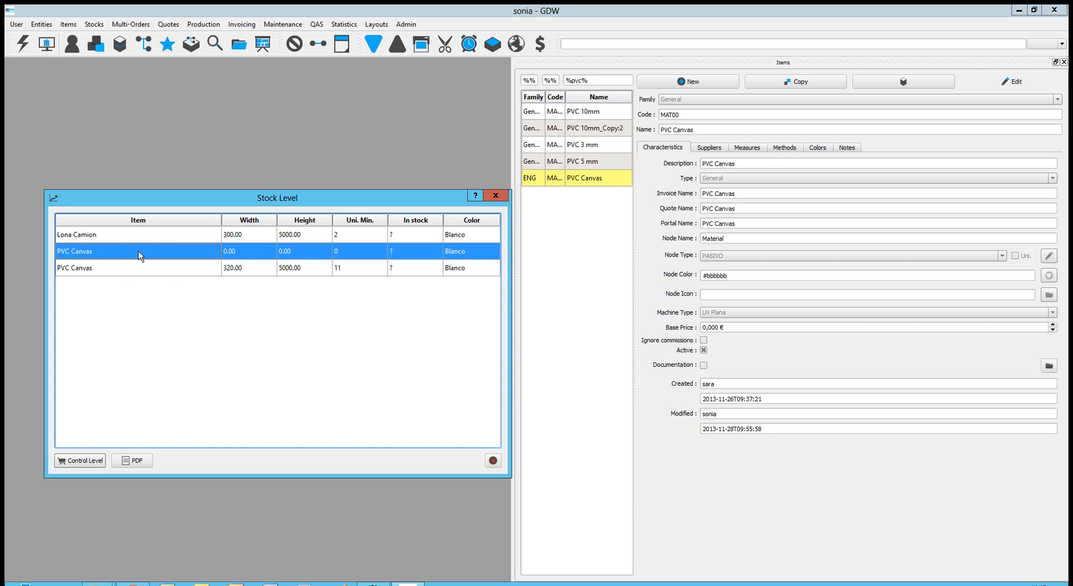
click(493, 460)
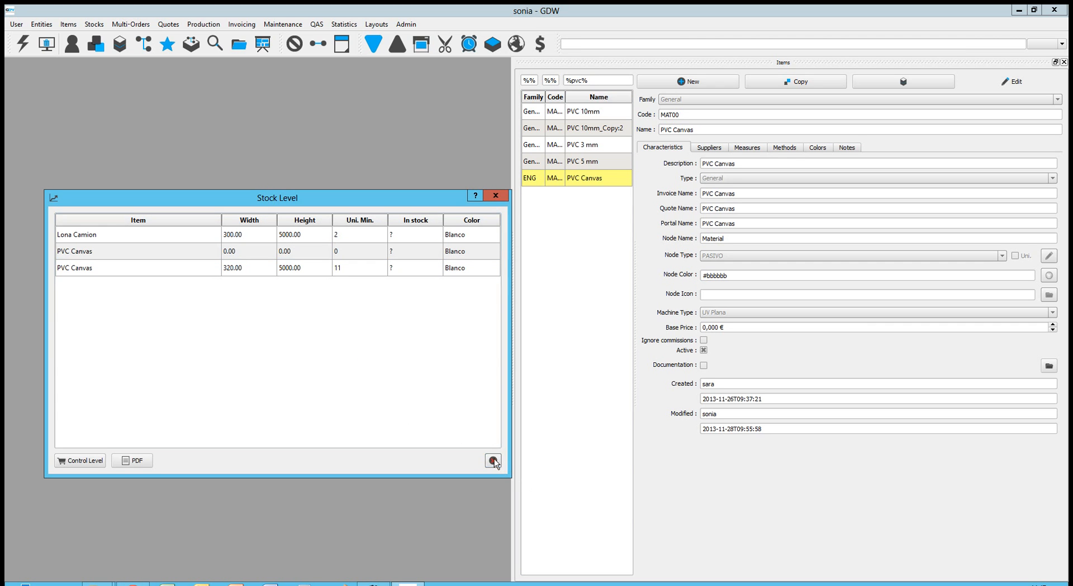
click(226, 352)
click(200, 258)
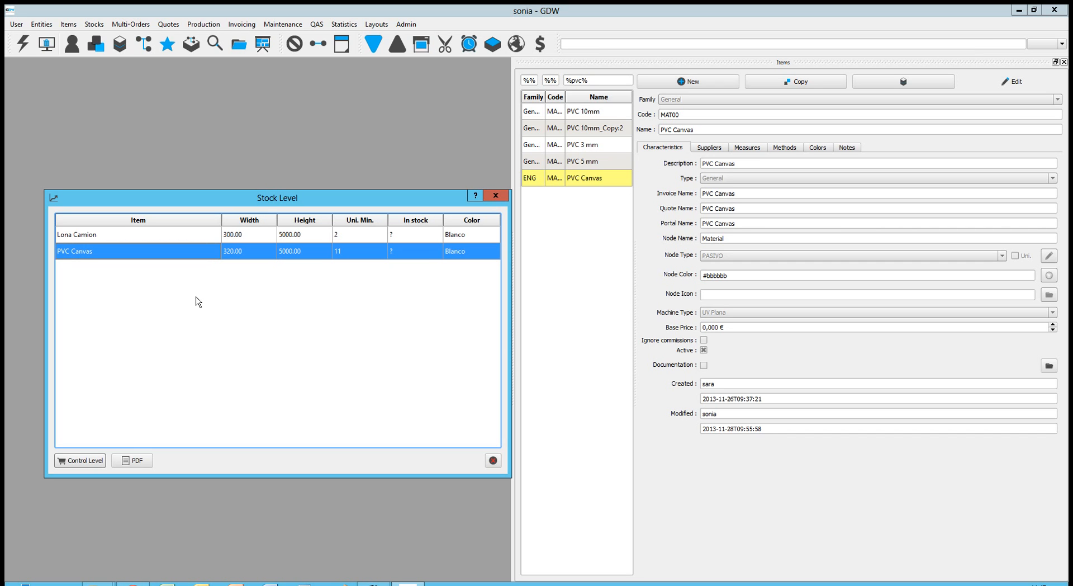
double_click(197, 255)
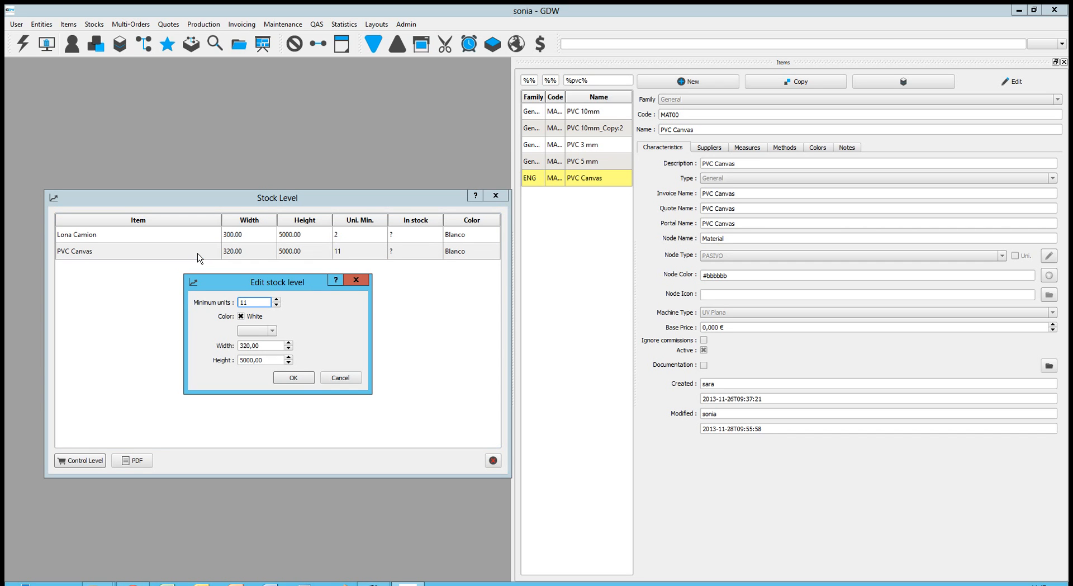
- Raise the PVC Canvas minimum from 11 to 14 units and recalculate the in-stock levels
click(276, 300)
click(294, 378)
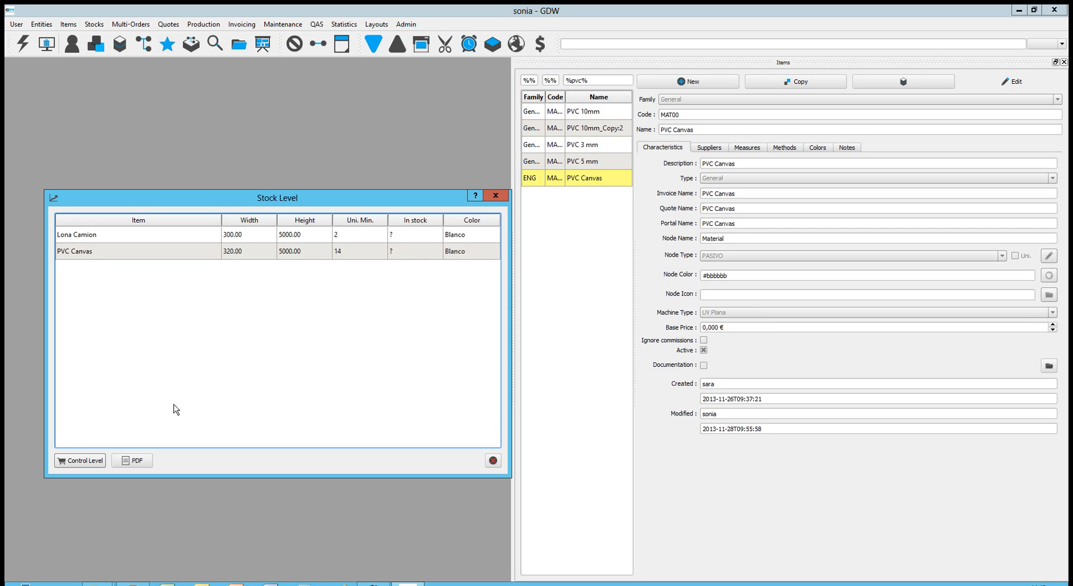
click(72, 466)
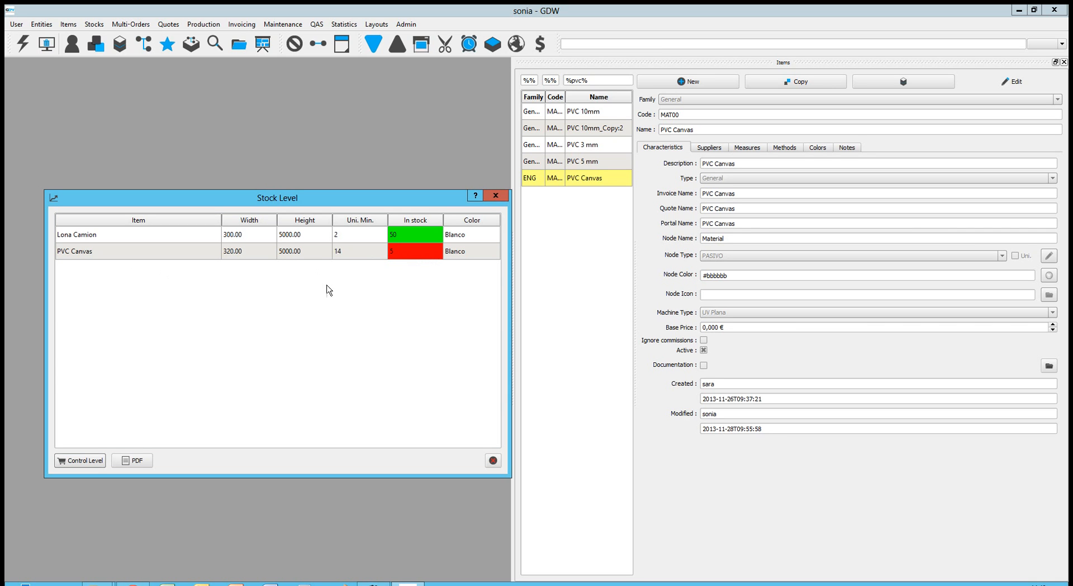
- Check the Lona Camion row, then close the Stock Level window
click(414, 238)
click(419, 297)
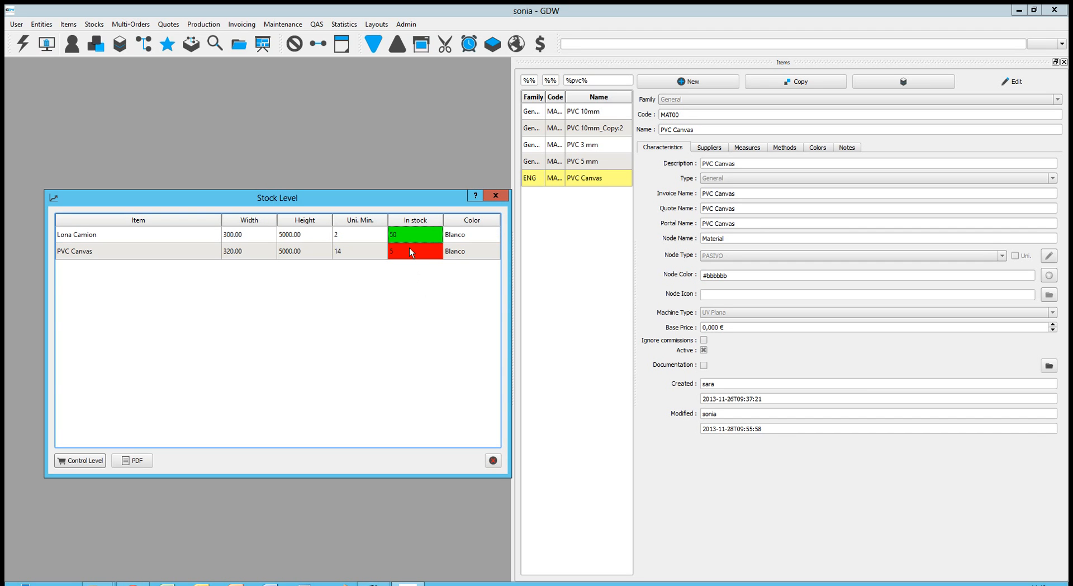
click(338, 239)
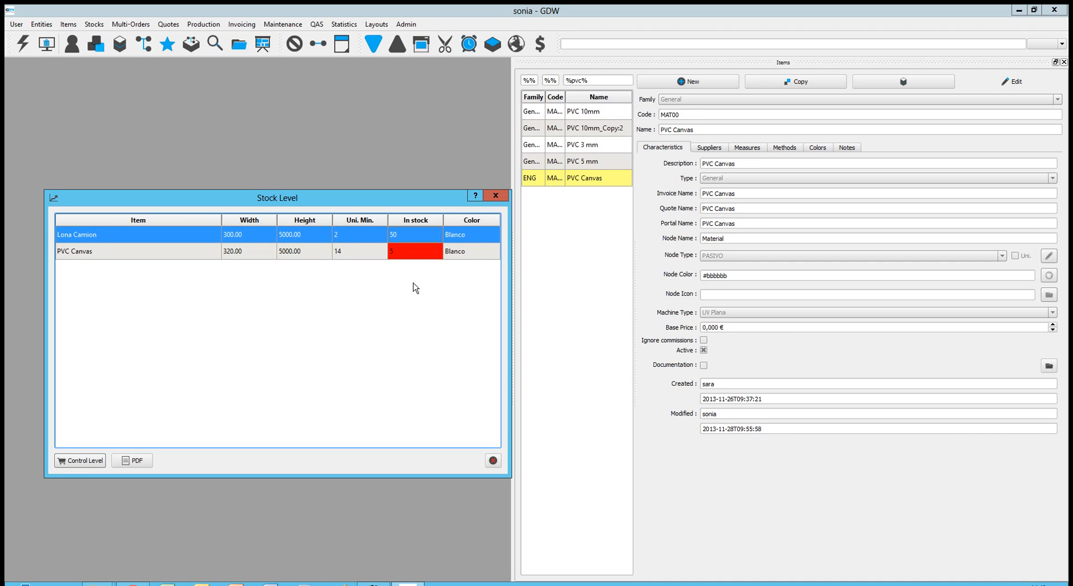
click(415, 287)
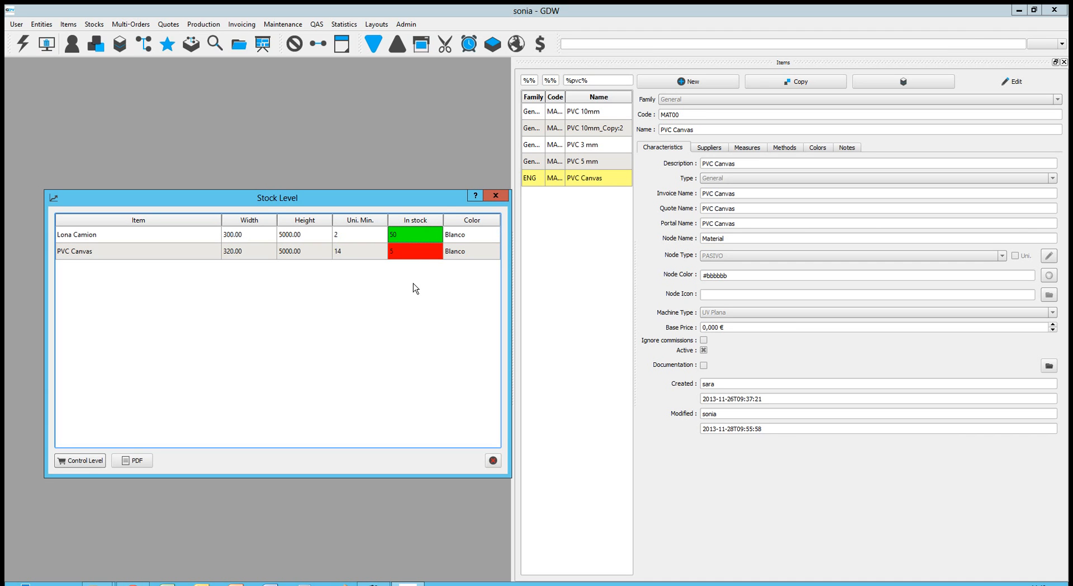
click(496, 195)
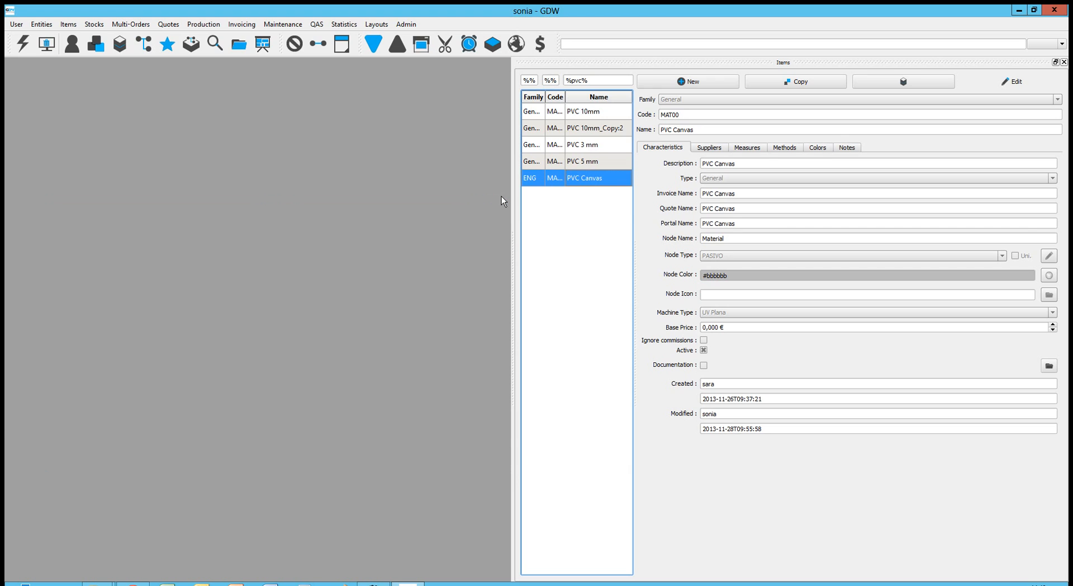